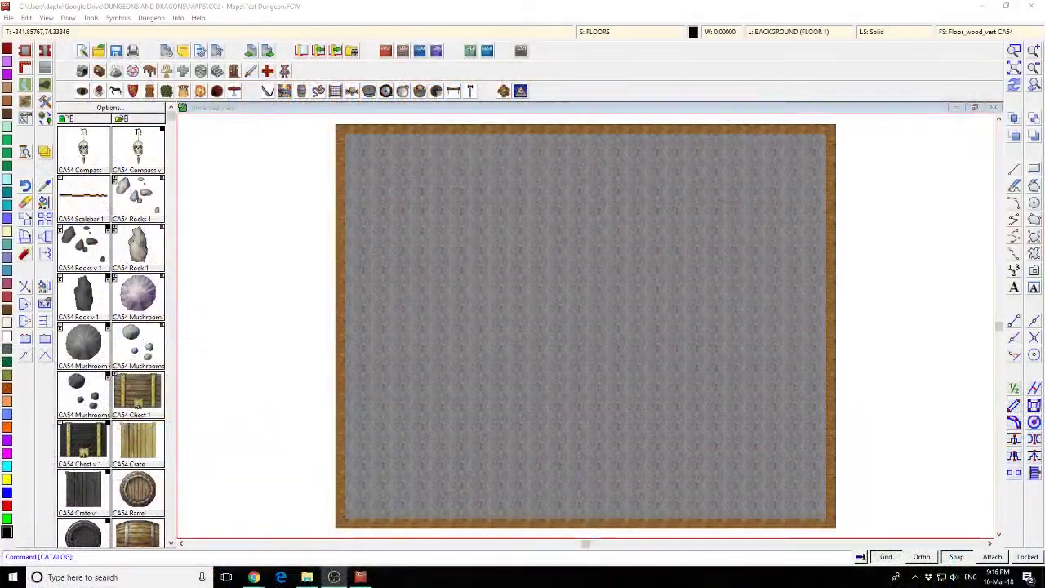
# Select the CA54 Chest 1 symbol from the catalog and zoom in on the map
pyautogui.click(392, 14)
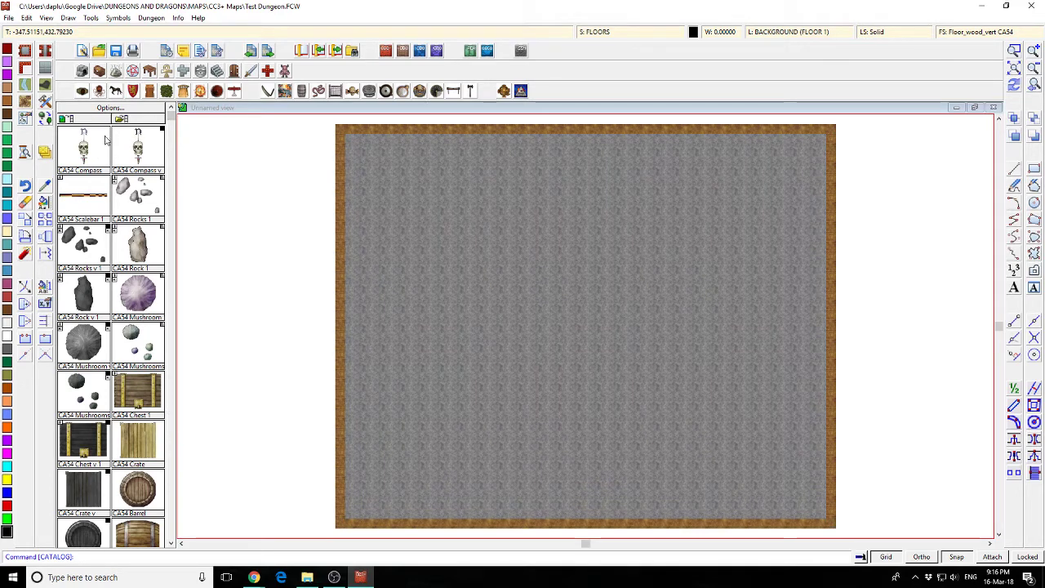
pyautogui.click(137, 403)
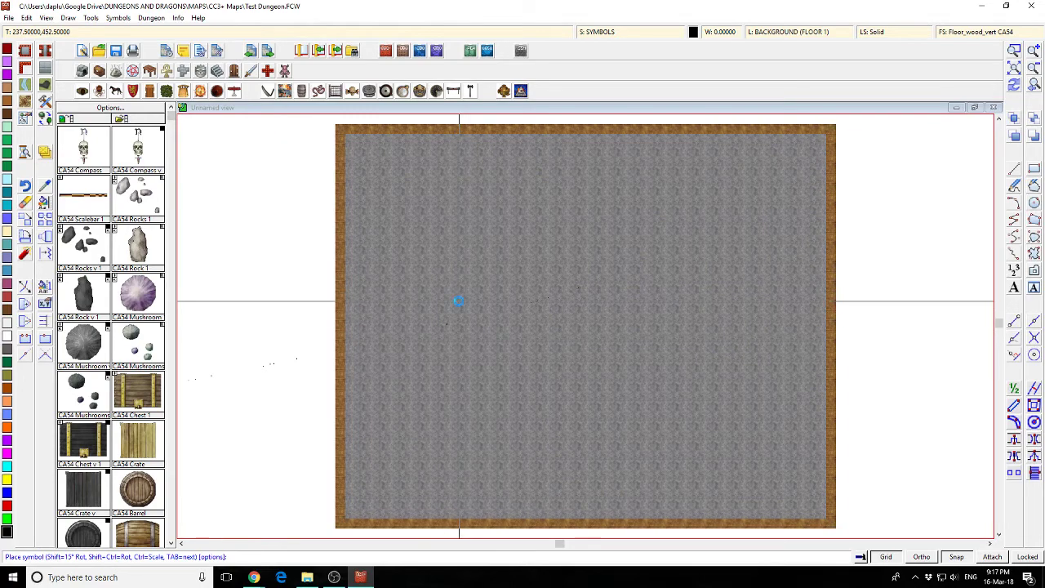
pyautogui.scroll(5, 460, 299)
pyautogui.scroll(3, 380, 312)
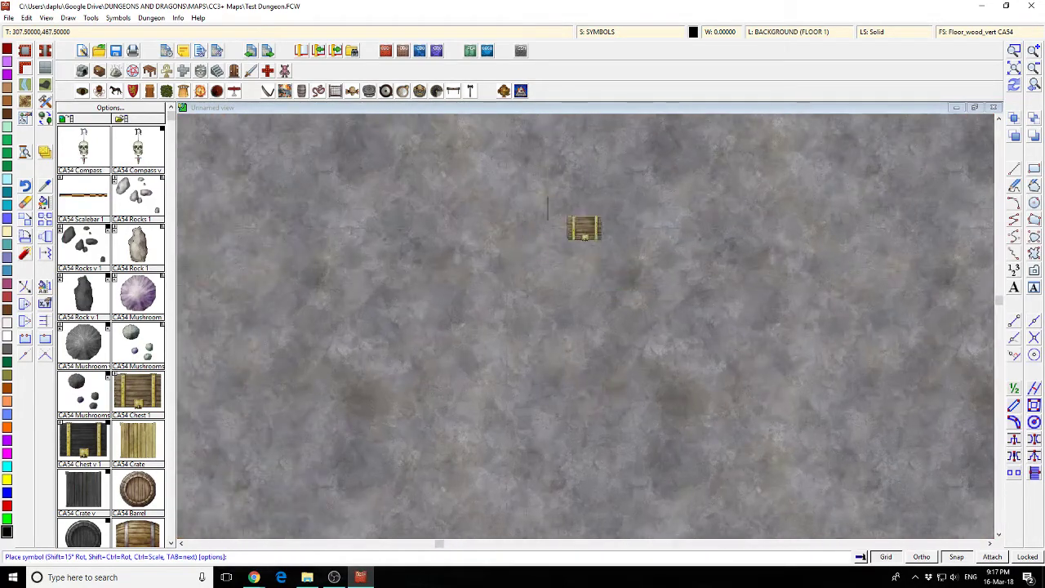
# Place the chest at normal scale on the stone floor, then recentre and redraw the view
pyautogui.rightClick(565, 233)
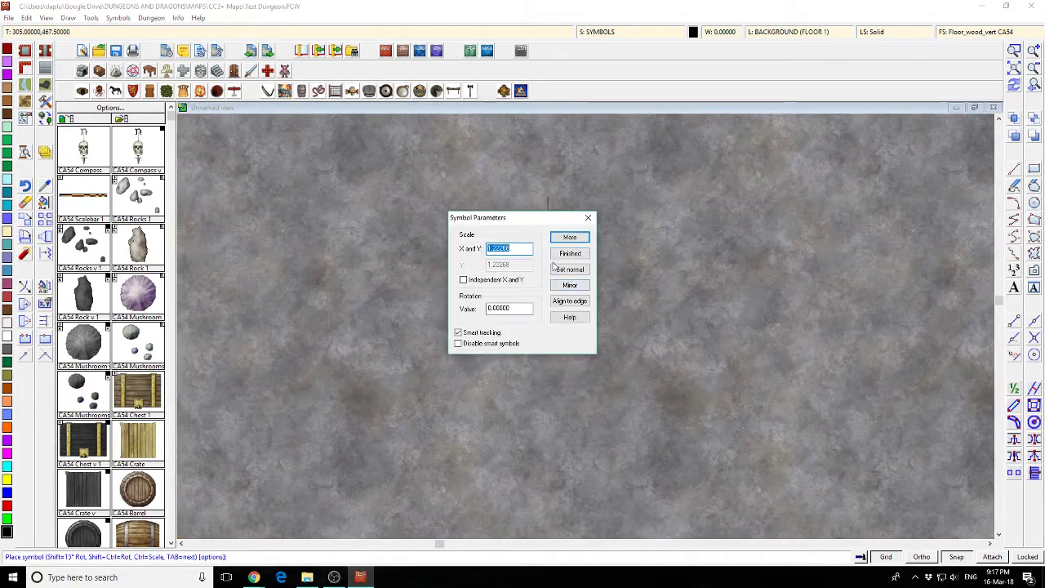
pyautogui.click(569, 270)
pyautogui.click(570, 253)
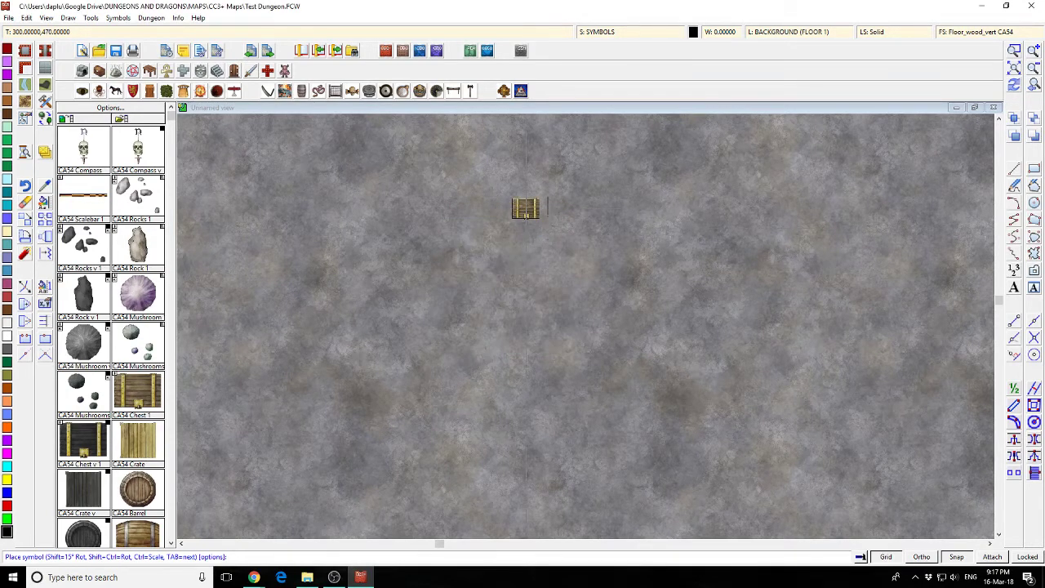
pyautogui.click(546, 229)
pyautogui.press('Escape')
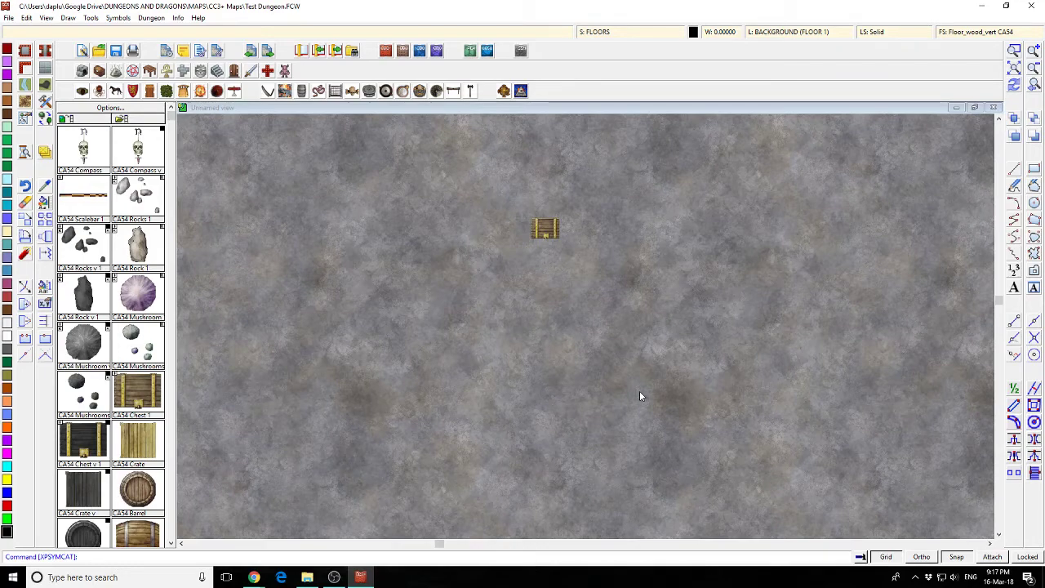
pyautogui.moveTo(640, 390); pyautogui.dragTo(731, 391)
pyautogui.click(1015, 84)
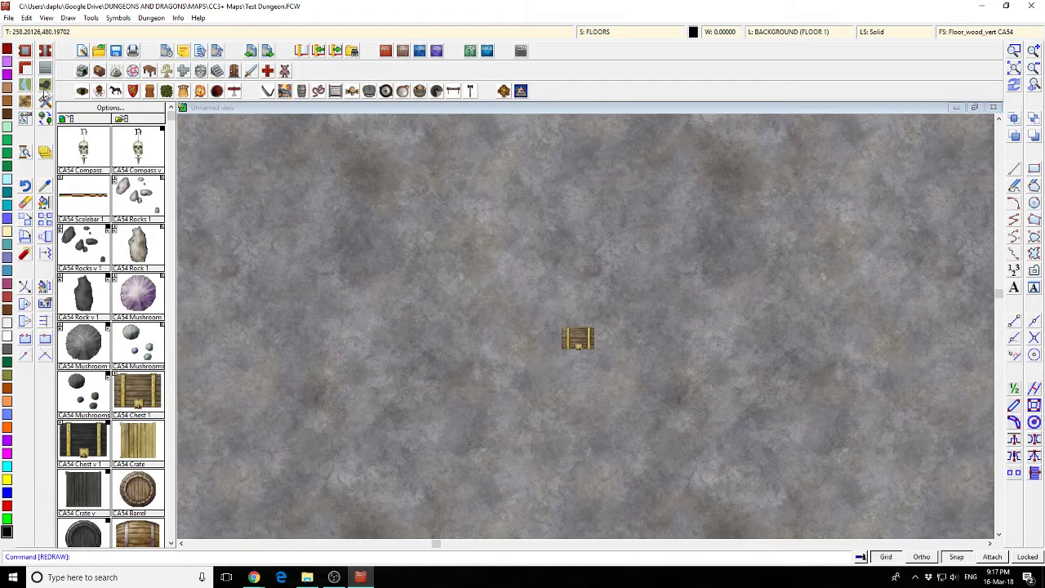
# Draw a four-sided Cobble Brown floor polygon around the chest and redraw the map
pyautogui.click(45, 69)
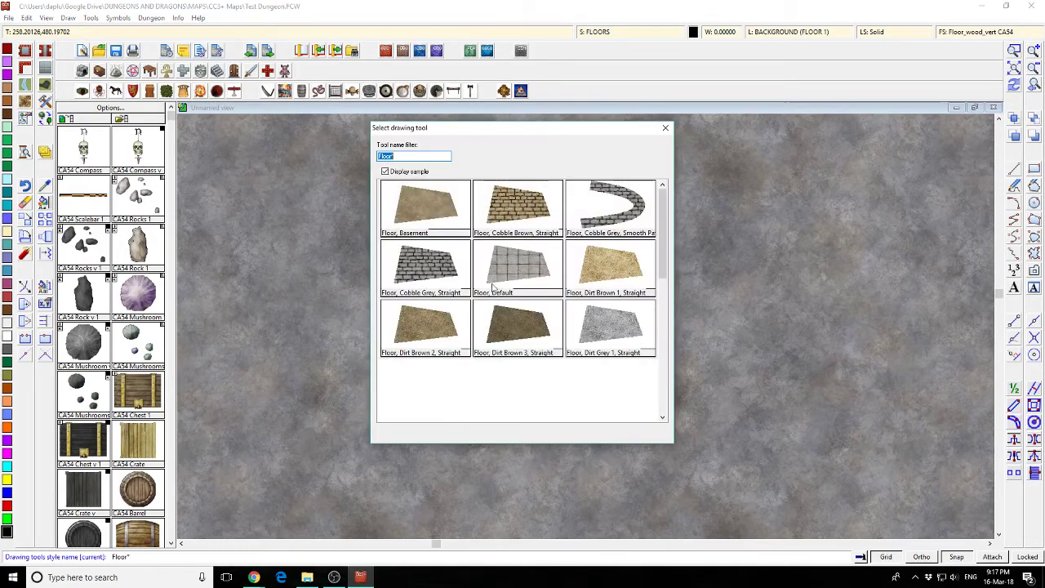
pyautogui.doubleClick(552, 371)
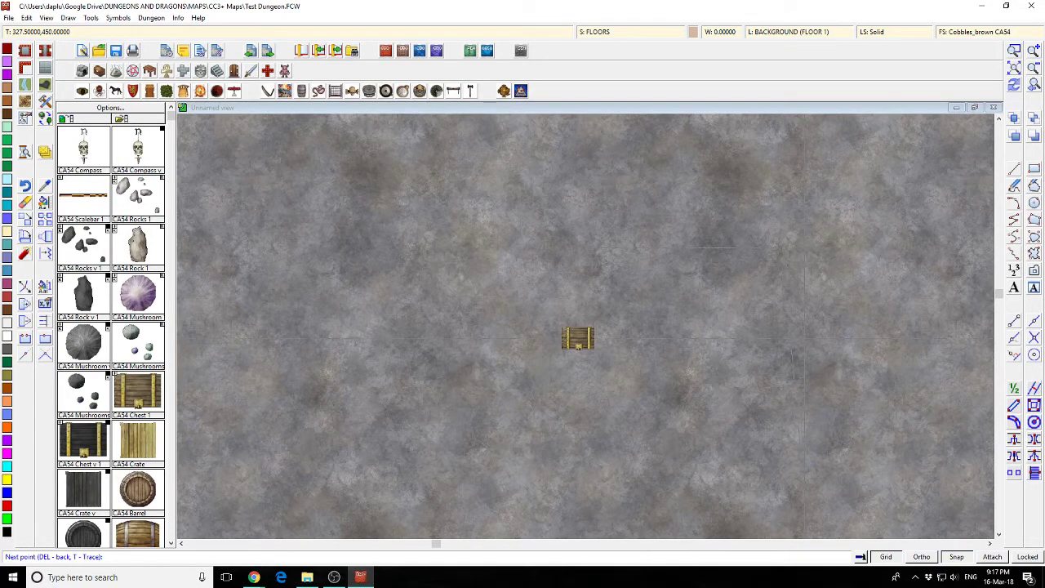
pyautogui.click(783, 247)
pyautogui.rightClick(782, 247)
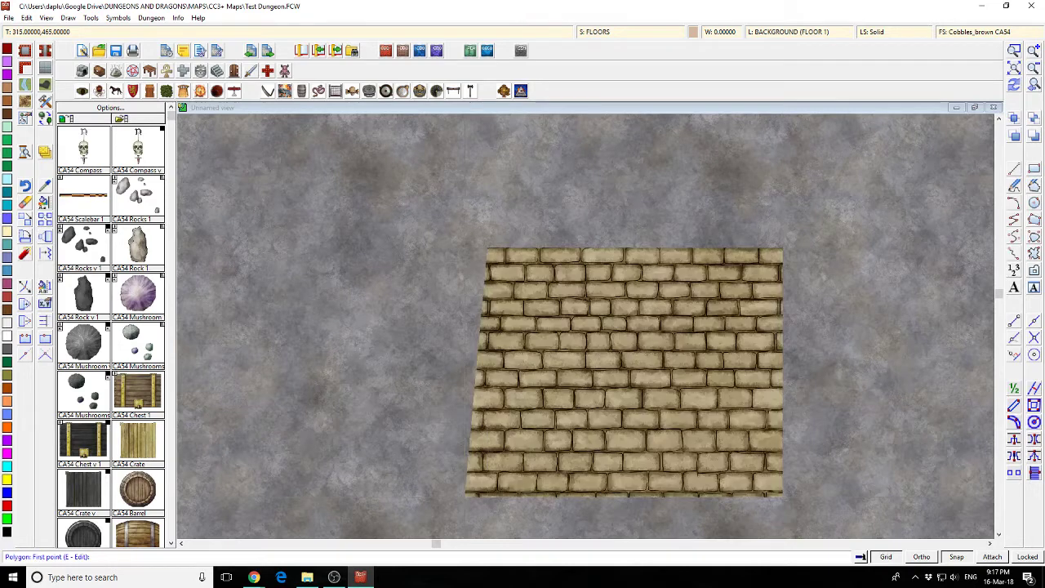
pyautogui.click(1014, 86)
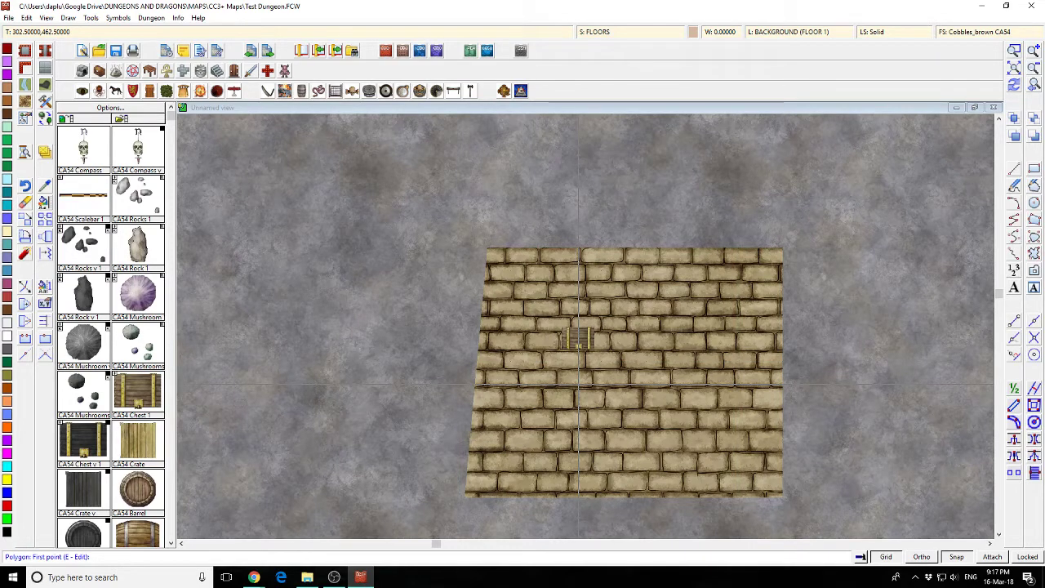
pyautogui.press('Escape')
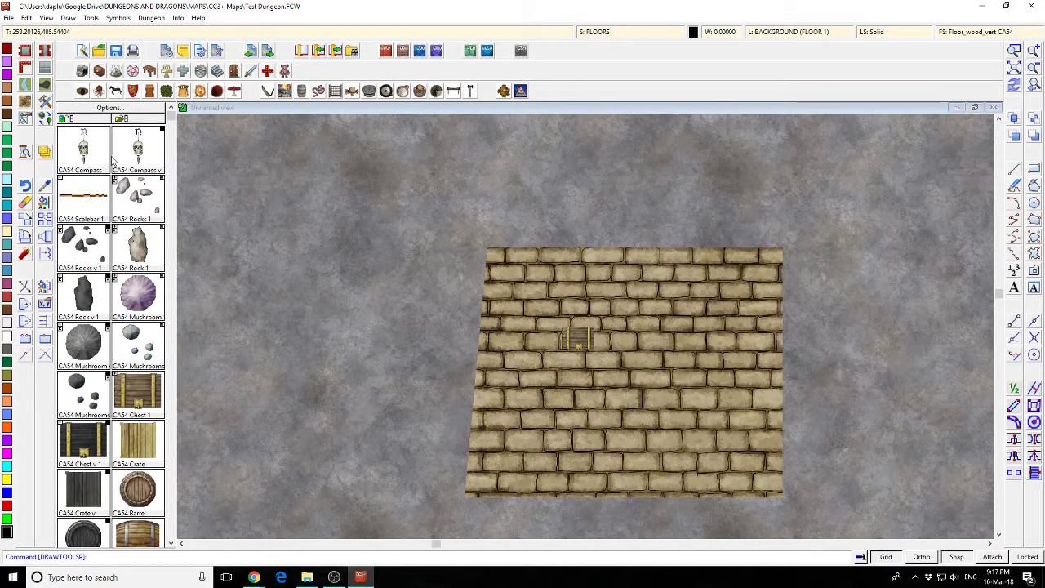
# In Drawing Sheets and Effects, move the SYMBOLS sheet up three places, above FLOORS
pyautogui.click(44, 152)
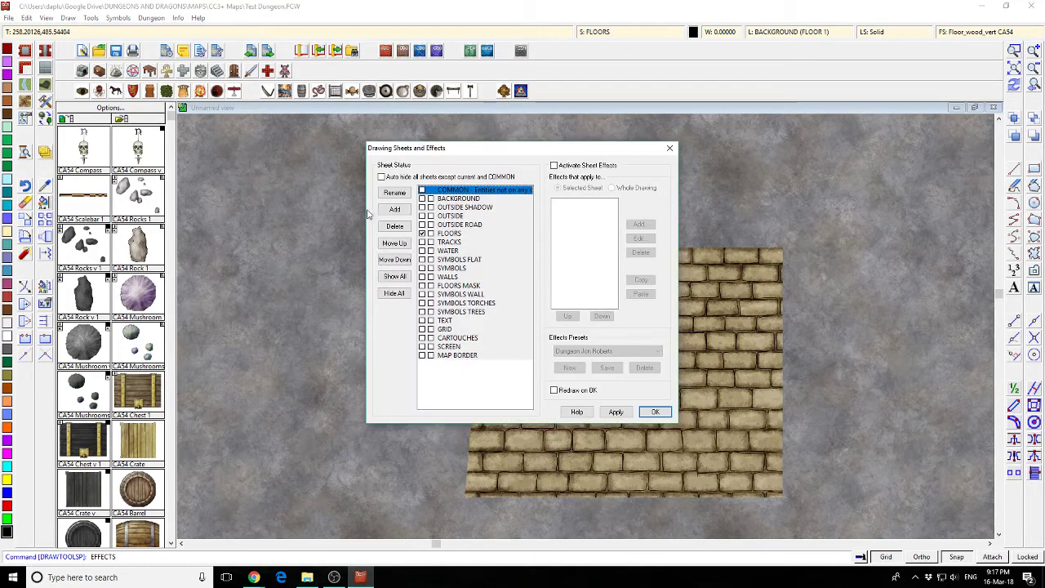
pyautogui.moveTo(489, 151)
pyautogui.mouseDown()
pyautogui.moveTo(313, 164)
pyautogui.moveTo(328, 143)
pyautogui.mouseUp()
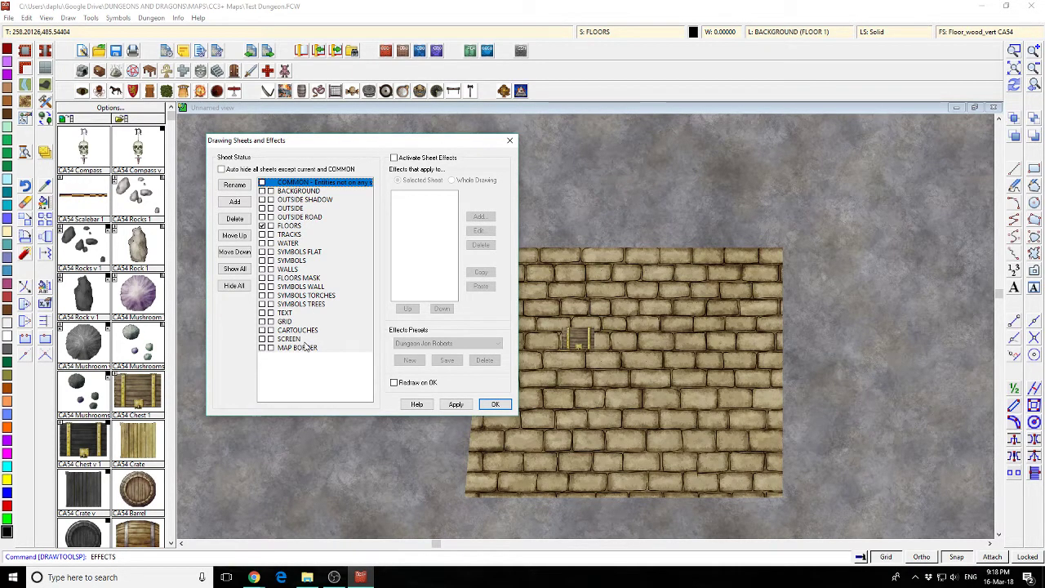
pyautogui.click(289, 228)
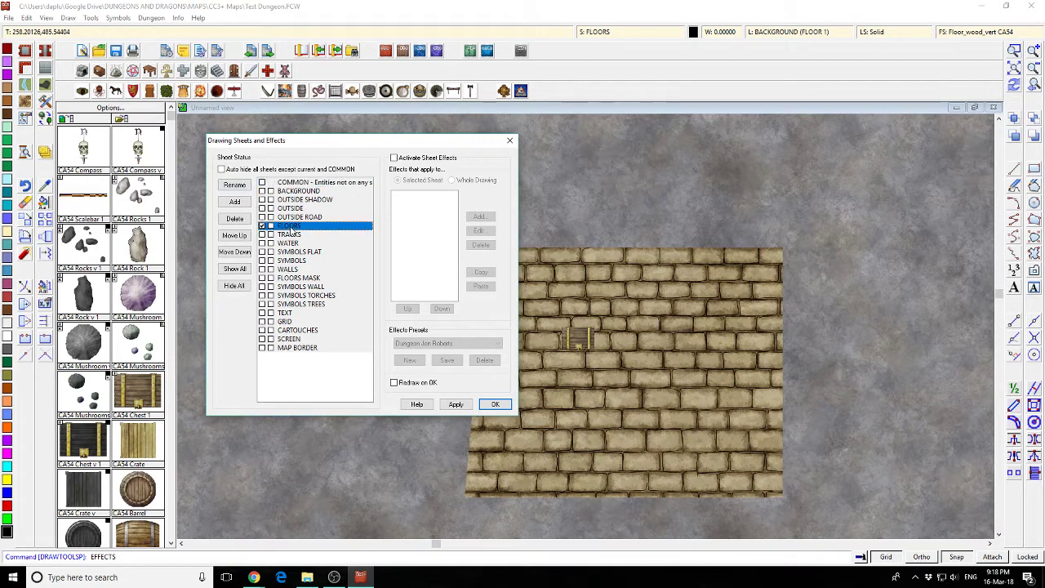
pyautogui.click(290, 261)
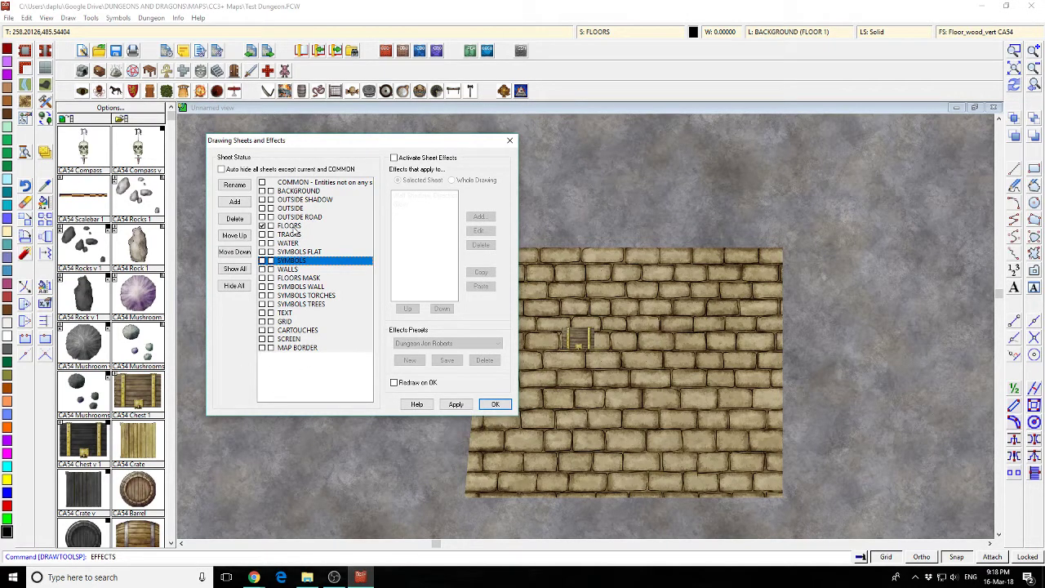
pyautogui.click(234, 236)
pyautogui.click(234, 236)
pyautogui.click(234, 236)
pyautogui.click(235, 236)
pyautogui.click(235, 236)
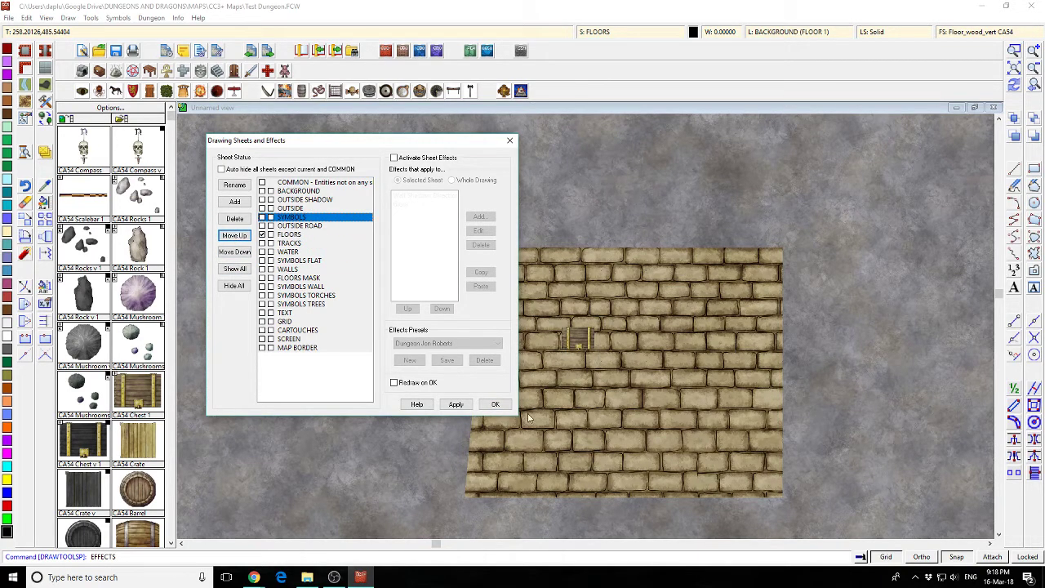
pyautogui.click(494, 403)
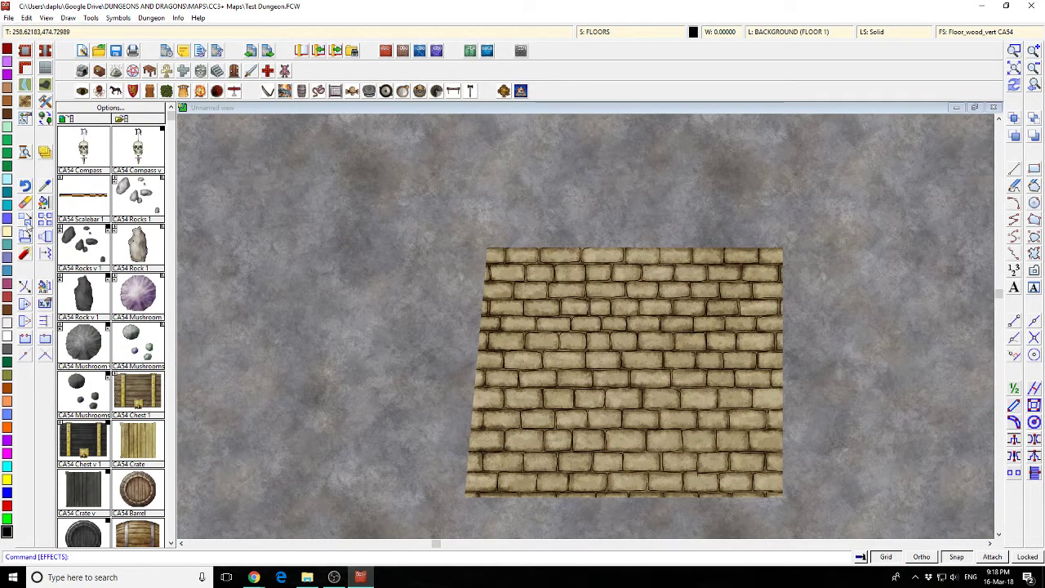
# Move the brick floor up and to the right, revealing the chest underneath
pyautogui.click(25, 218)
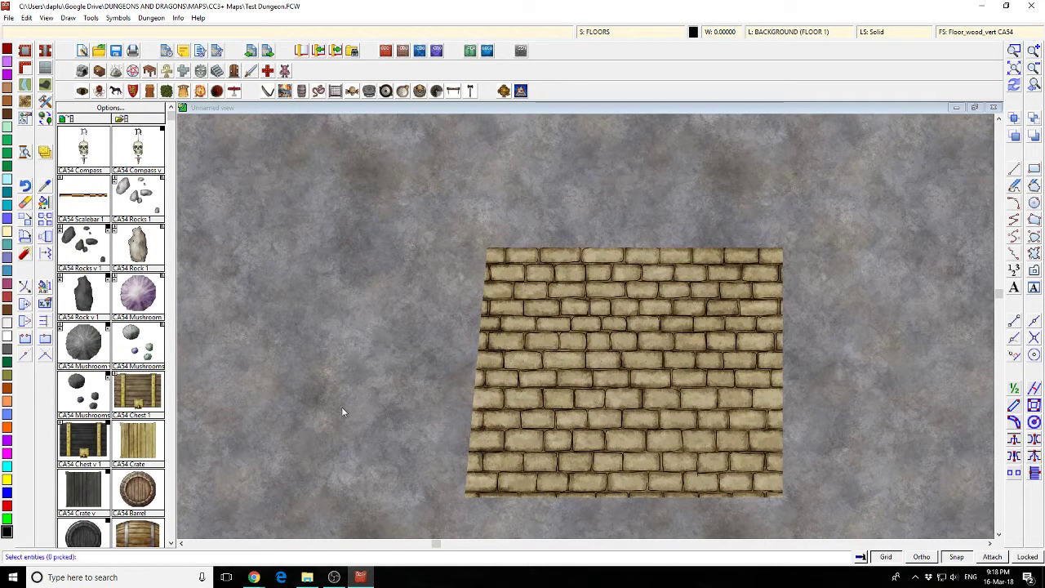
pyautogui.rightClick(472, 412)
pyautogui.click(472, 411)
pyautogui.click(473, 412)
pyautogui.click(625, 368)
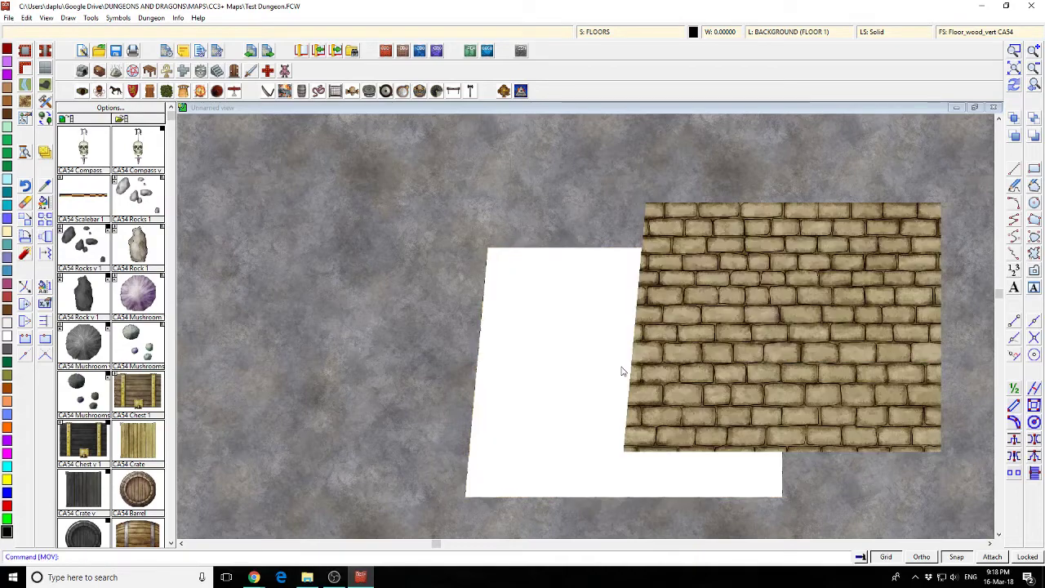
pyautogui.click(1021, 87)
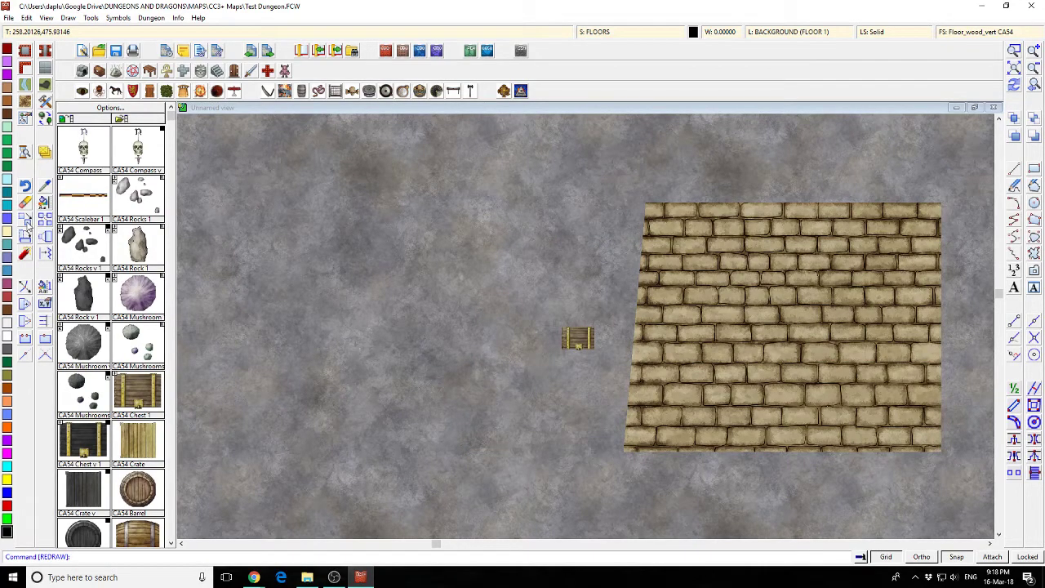
# Move the brick floor back over the chest and redraw the map
pyautogui.press('Return')
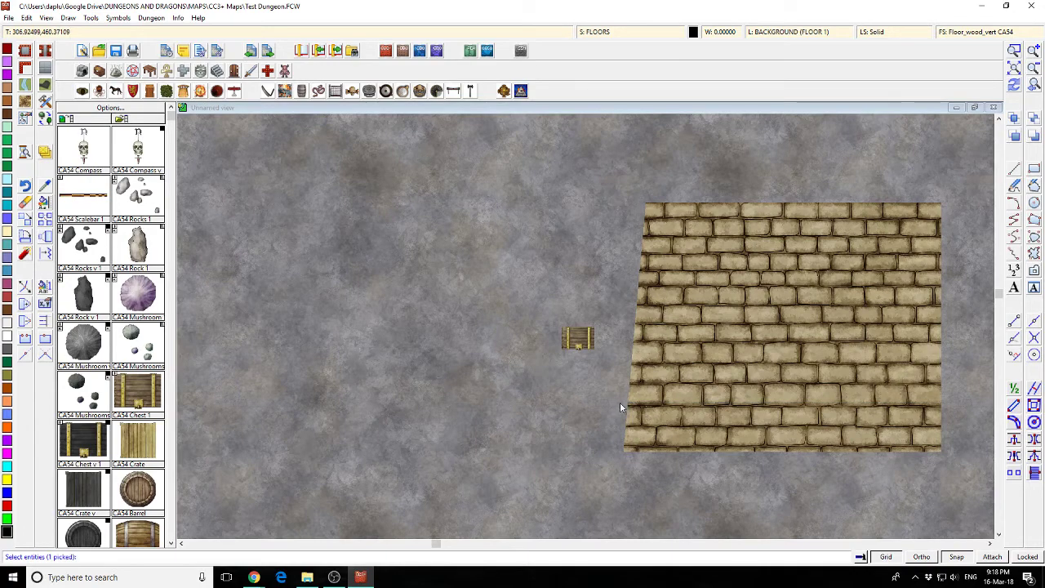
pyautogui.rightClick(627, 401)
pyautogui.click(664, 408)
pyautogui.click(688, 374)
pyautogui.click(484, 419)
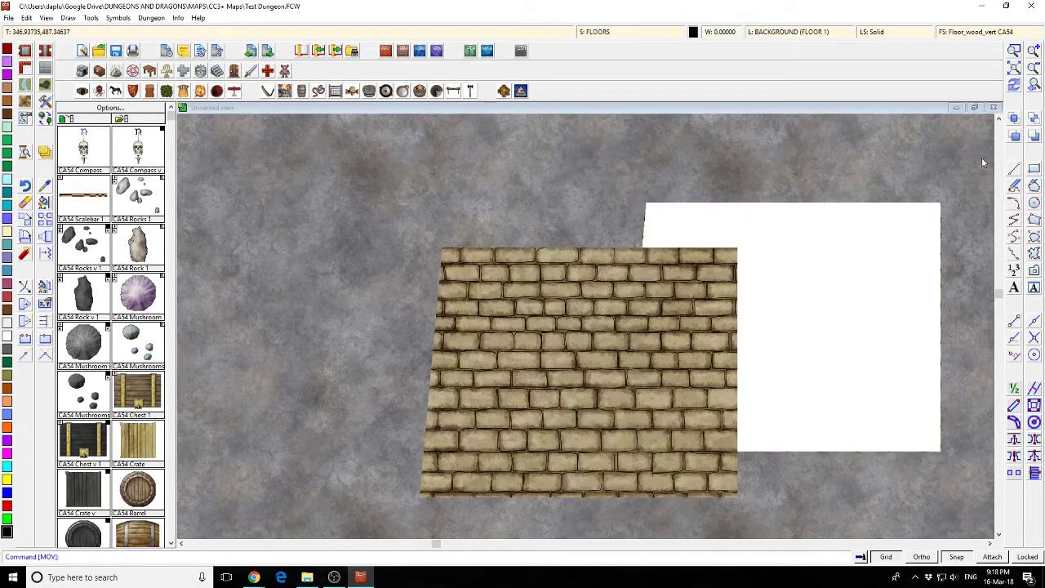
pyautogui.click(1015, 84)
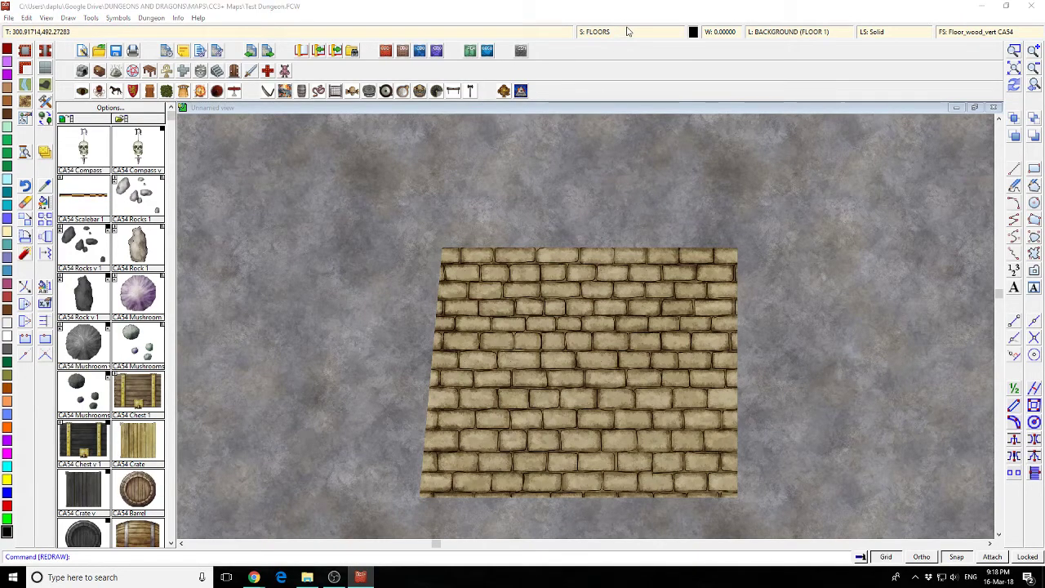
# Move the SYMBOLS sheet down two places below FLOORS and apply the new order
pyautogui.click(597, 32)
pyautogui.click(447, 243)
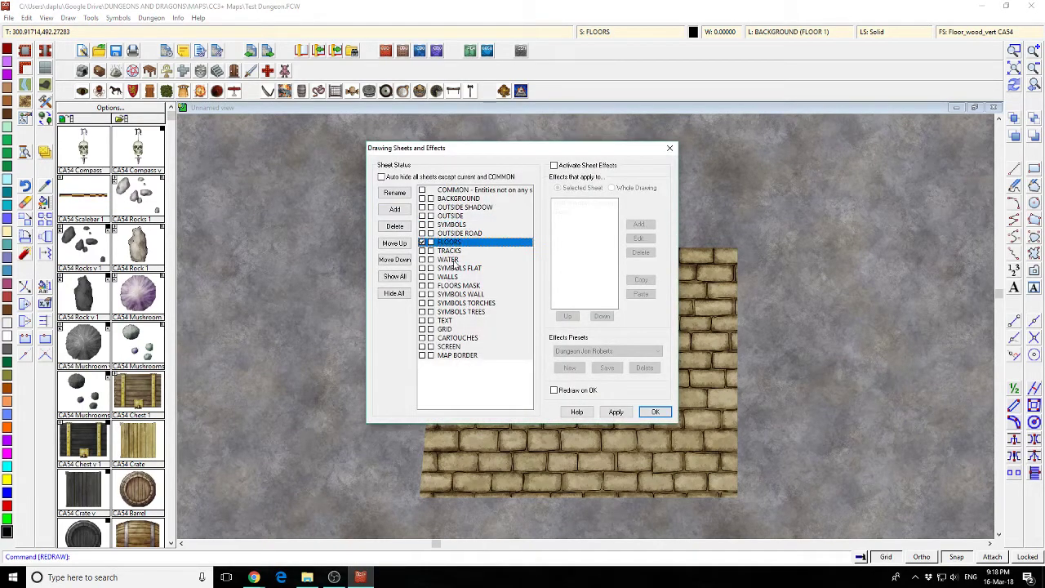
pyautogui.click(395, 260)
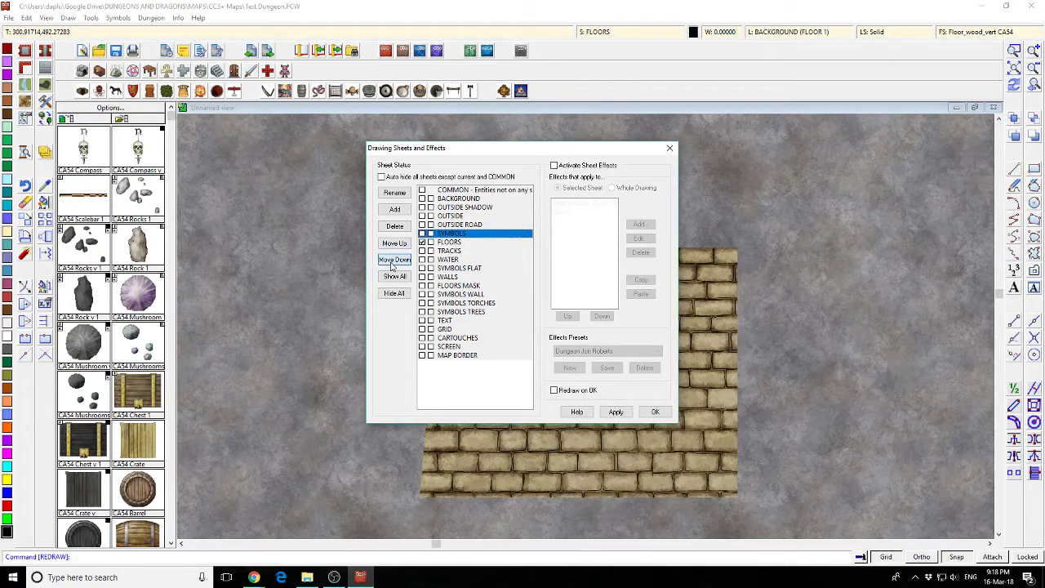
pyautogui.click(395, 259)
pyautogui.click(616, 412)
pyautogui.click(655, 412)
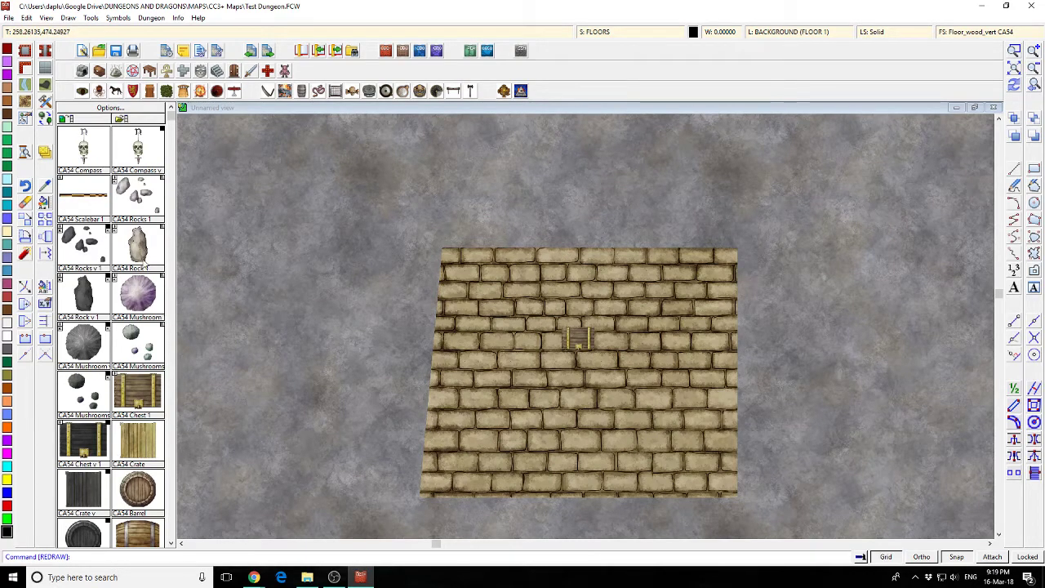
# Place the CA54 Book Open symbol on the brick floor beside the chest
pyautogui.scroll(-10, 170, 542)
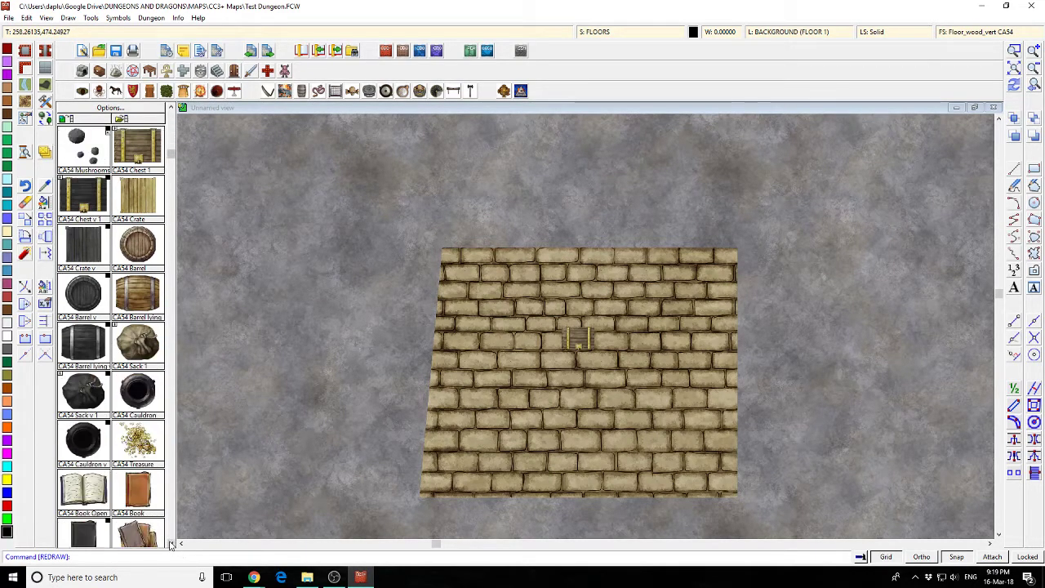
pyautogui.click(127, 282)
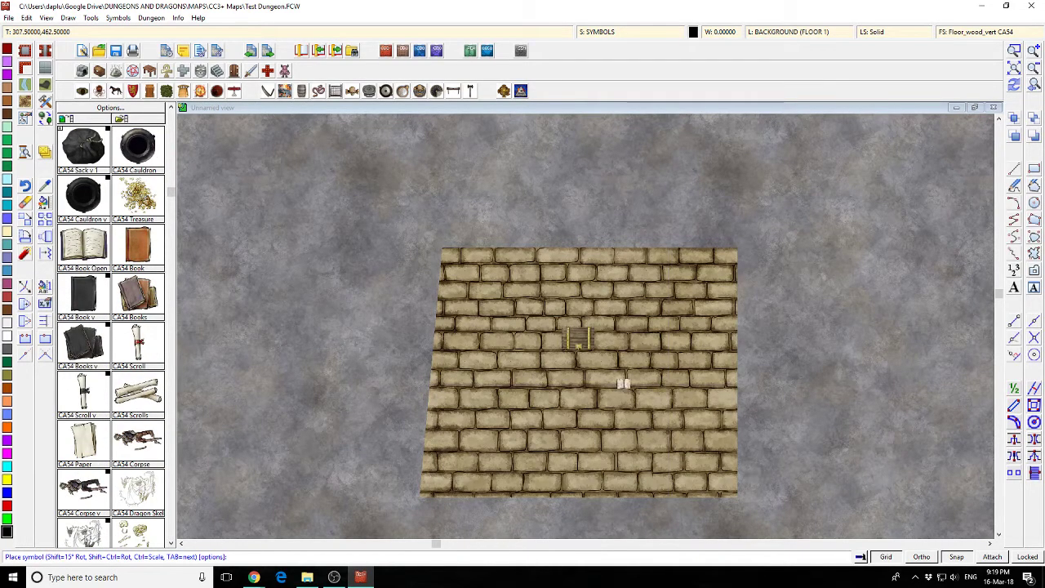
pyautogui.click(602, 360)
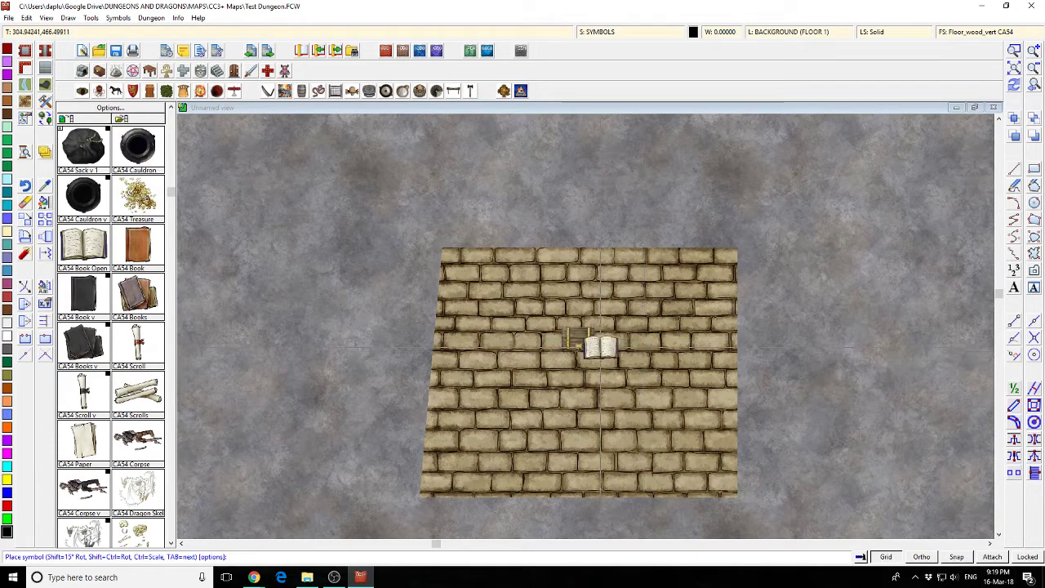
pyautogui.click(592, 345)
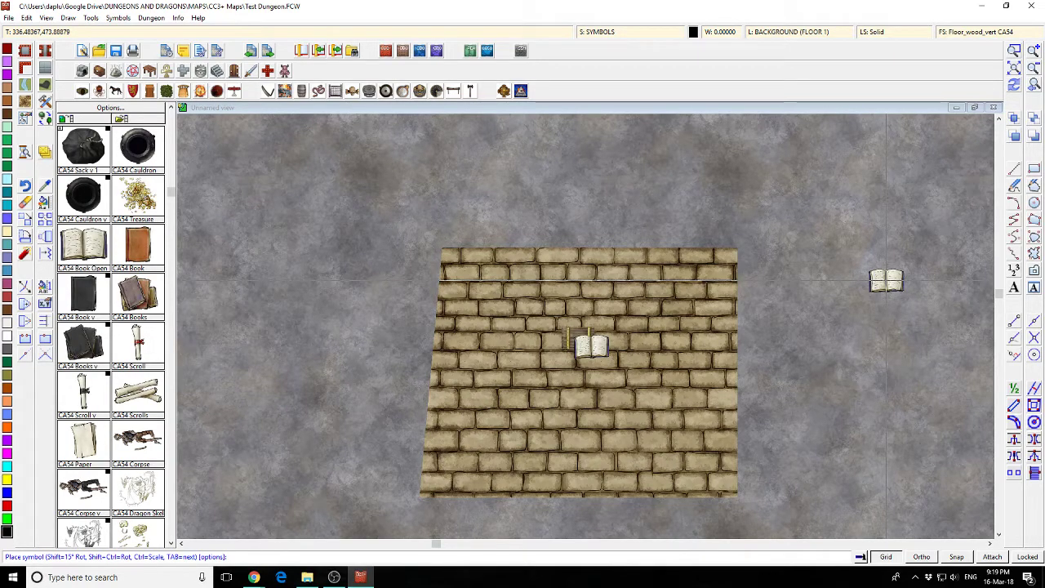
pyautogui.press('Escape')
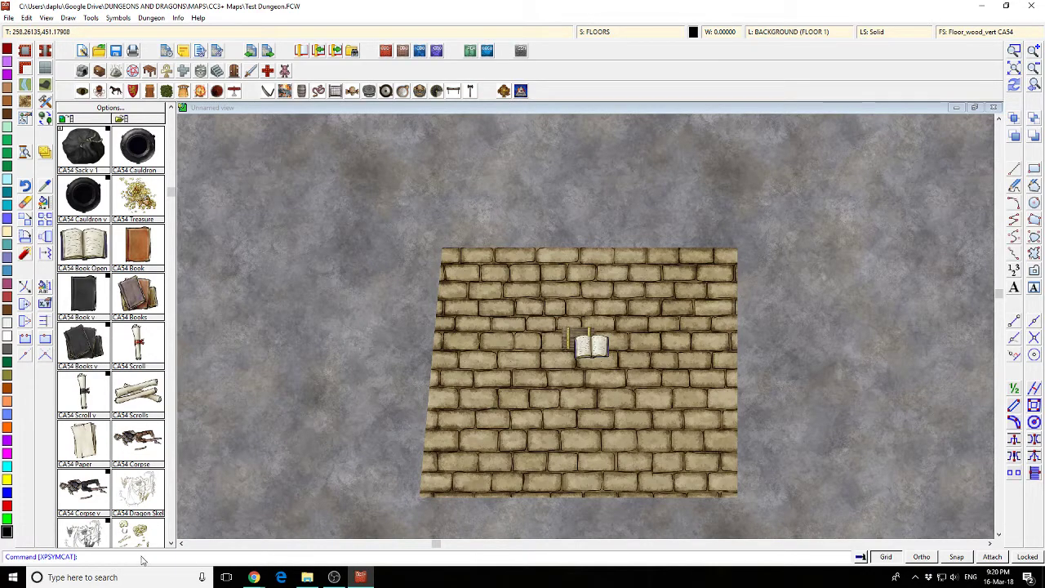
pyautogui.write('LIST')
pyautogui.press('Return')
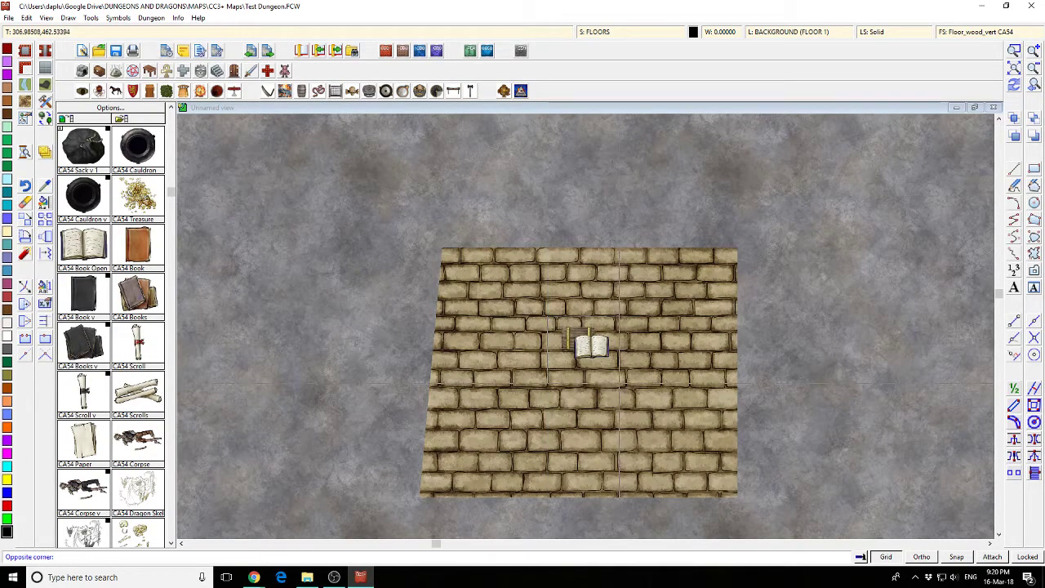
pyautogui.rightClick(584, 352)
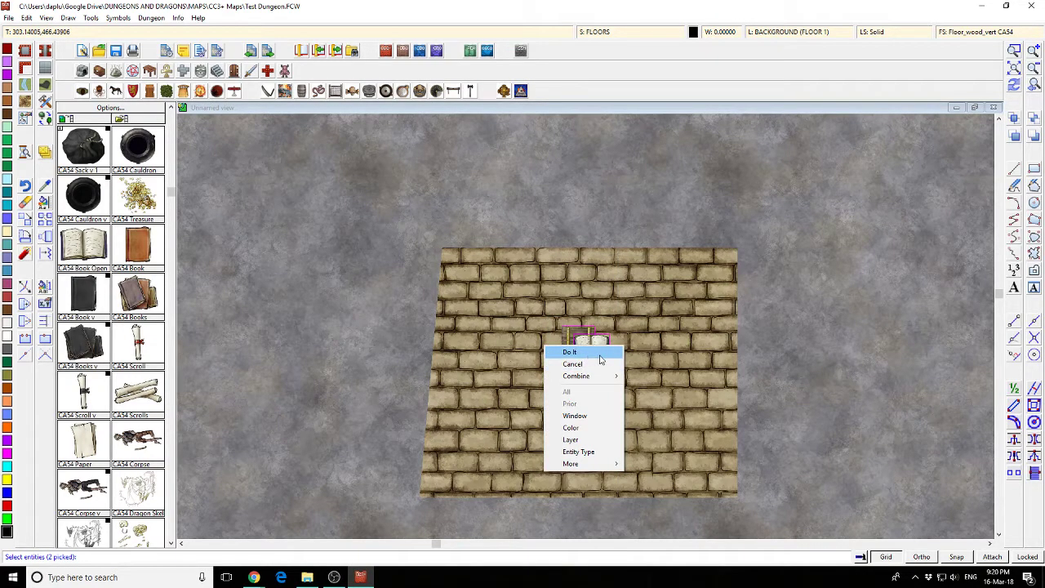
pyautogui.click(601, 359)
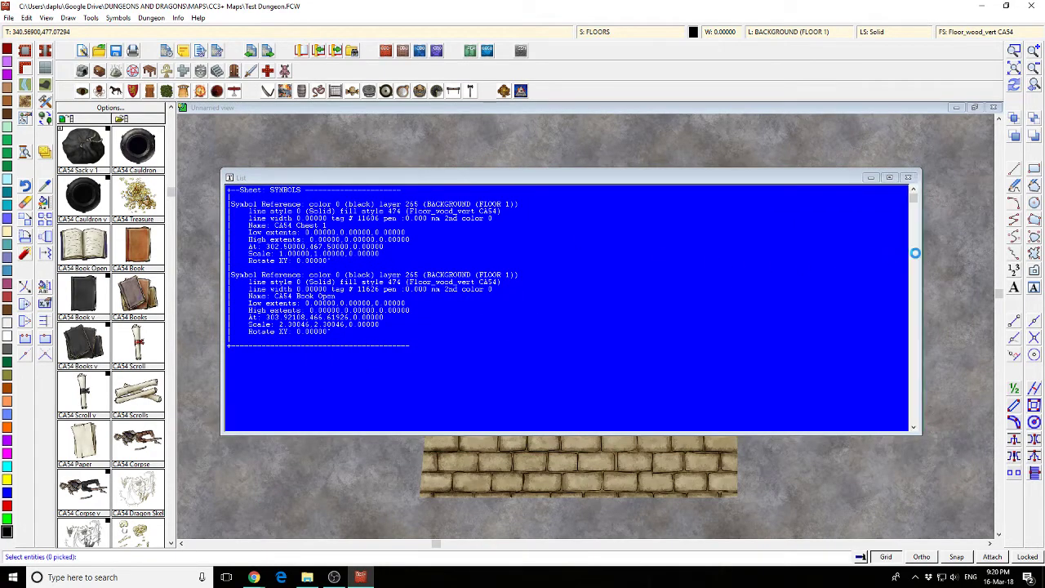
pyautogui.moveTo(922, 256); pyautogui.dragTo(564, 256)
pyautogui.moveTo(415, 176); pyautogui.dragTo(390, 134)
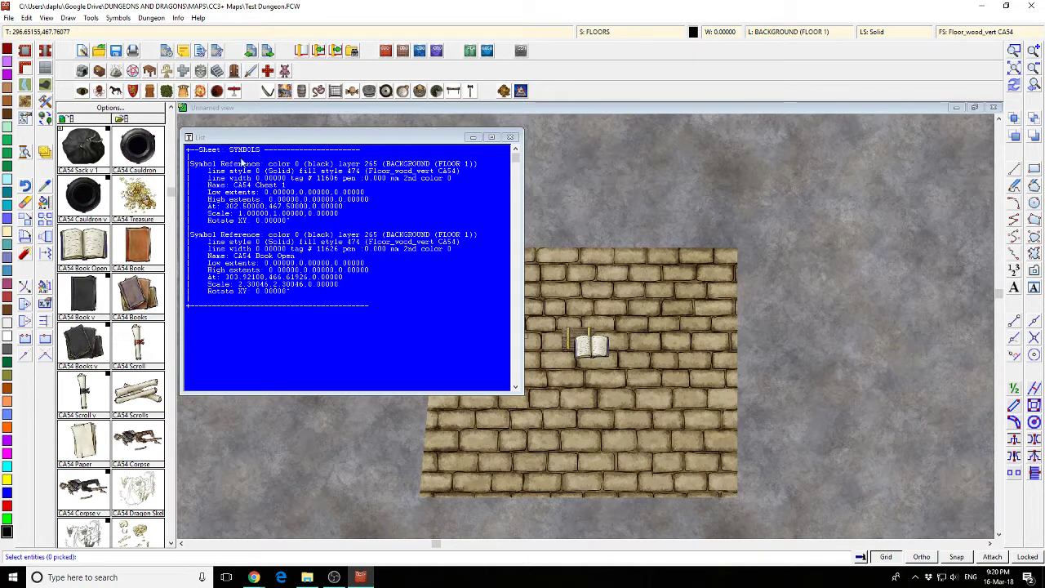
pyautogui.click(511, 137)
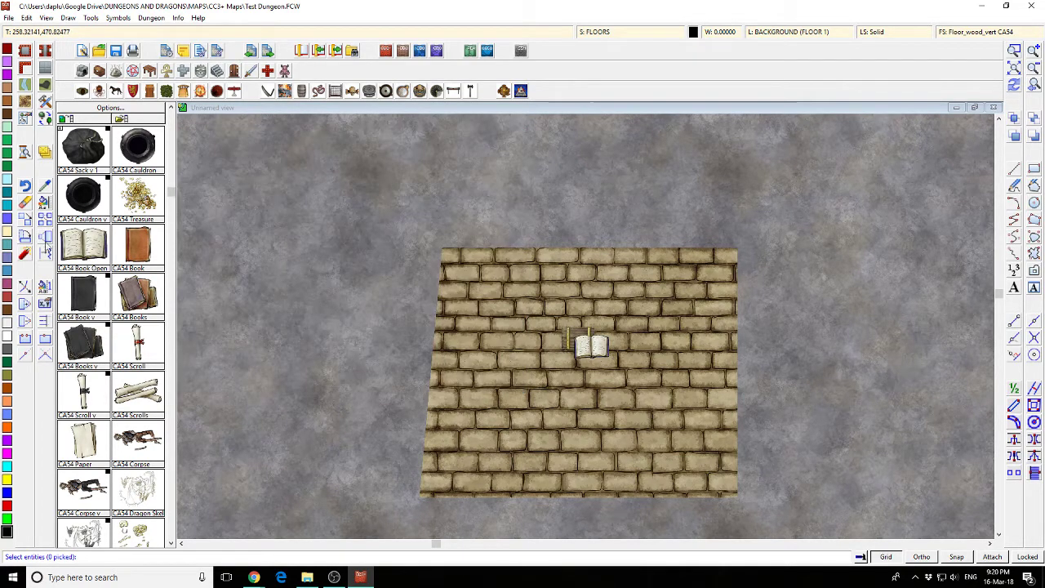
# Reassign the open book to the TRACKS sheet via Change Properties, then review the sheet list
pyautogui.click(609, 357)
pyautogui.rightClick(609, 357)
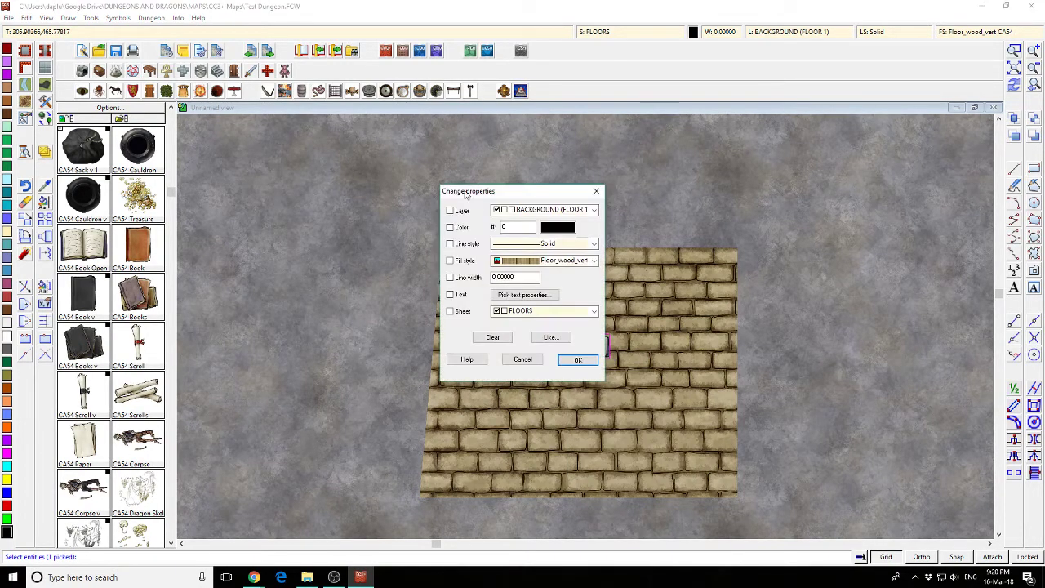
pyautogui.click(449, 311)
pyautogui.click(524, 311)
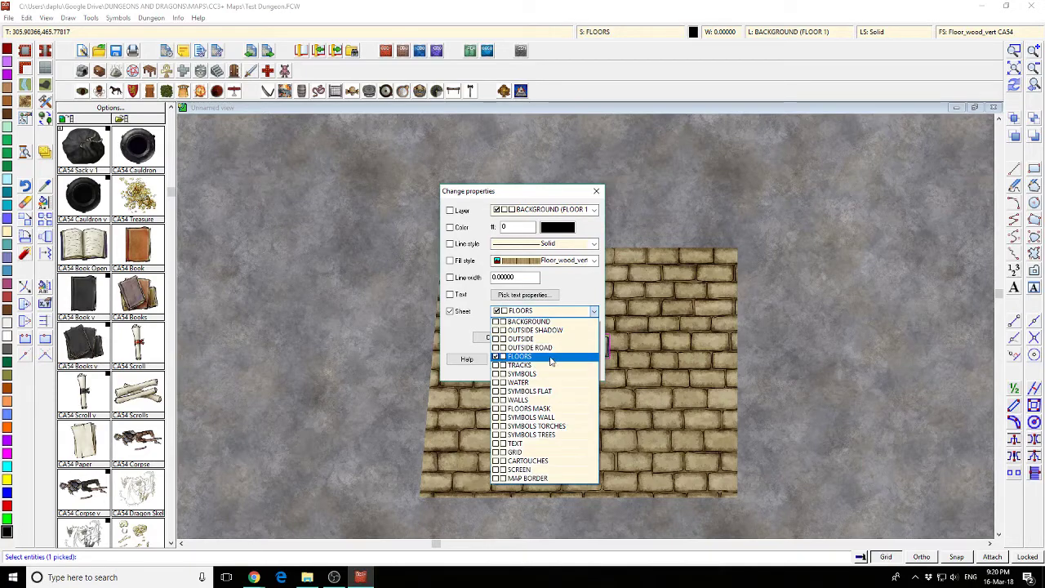
pyautogui.click(564, 367)
pyautogui.click(571, 360)
pyautogui.click(602, 32)
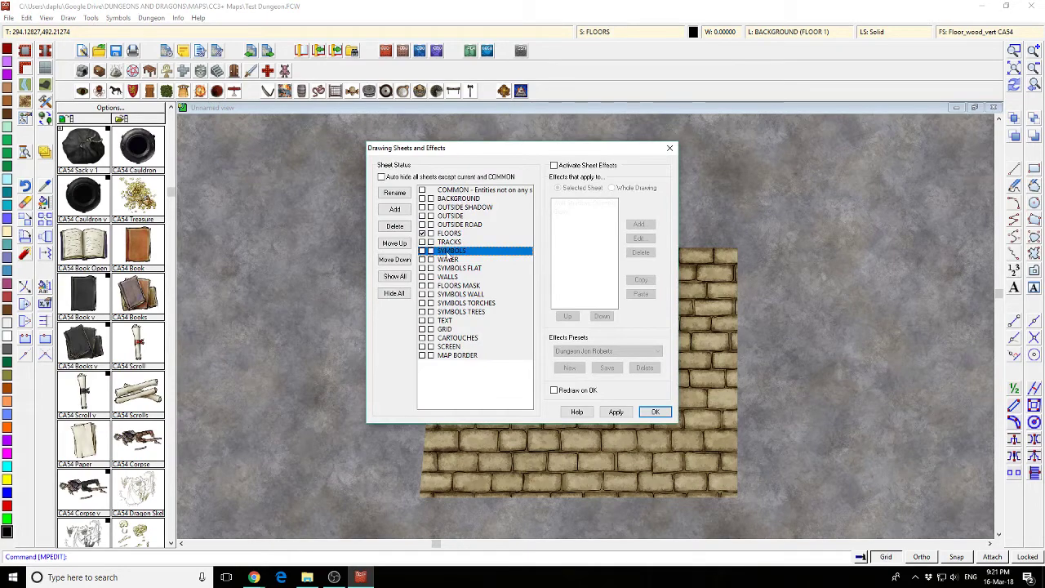
pyautogui.click(655, 411)
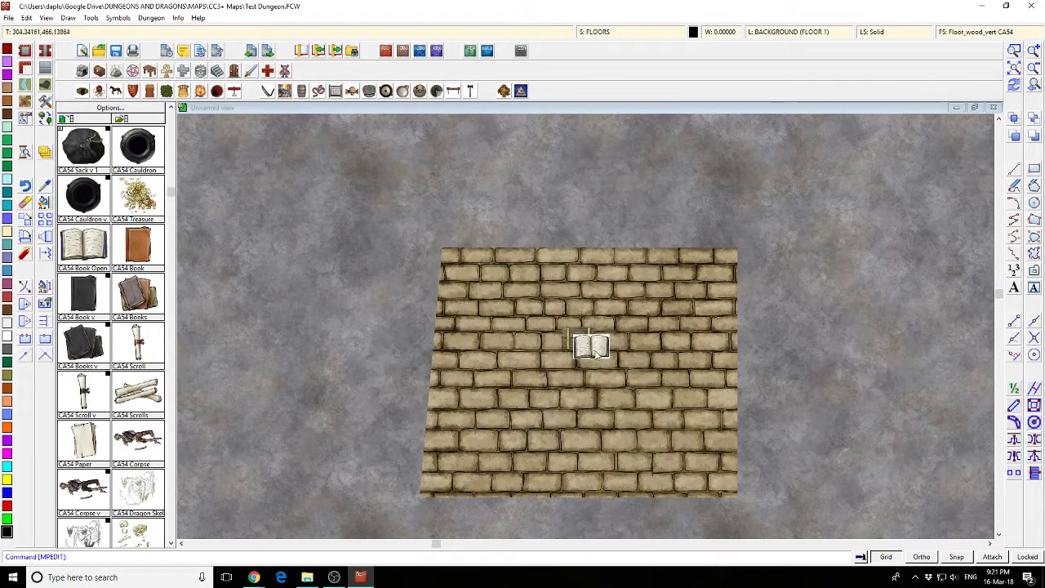
# Redraw, then LIST the chest and book to confirm they are on SYMBOLS and TRACKS
pyautogui.click(1014, 86)
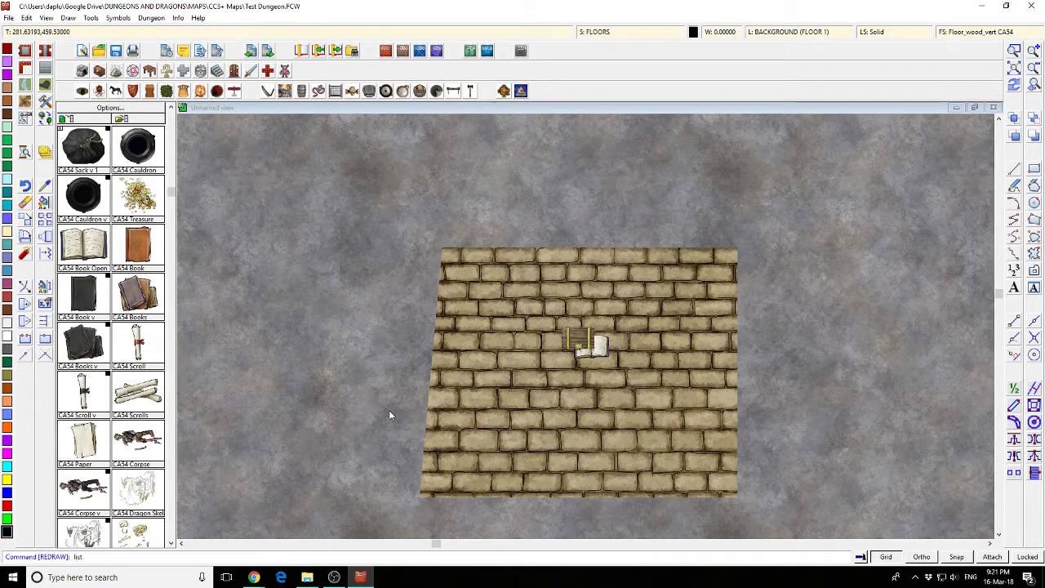
pyautogui.press('Return')
pyautogui.click(596, 356)
pyautogui.click(593, 346)
pyautogui.rightClick(588, 352)
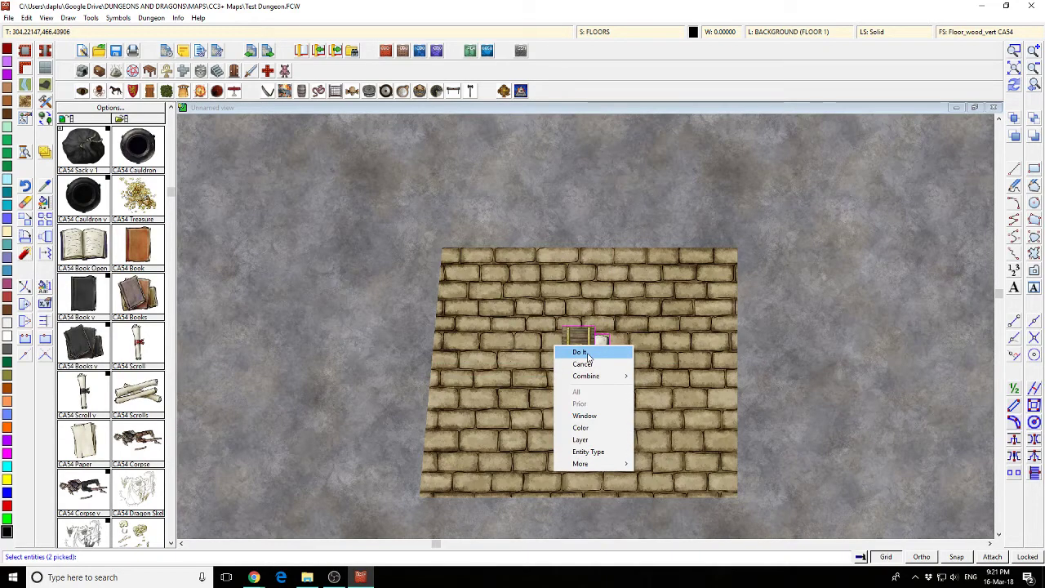
pyautogui.click(580, 352)
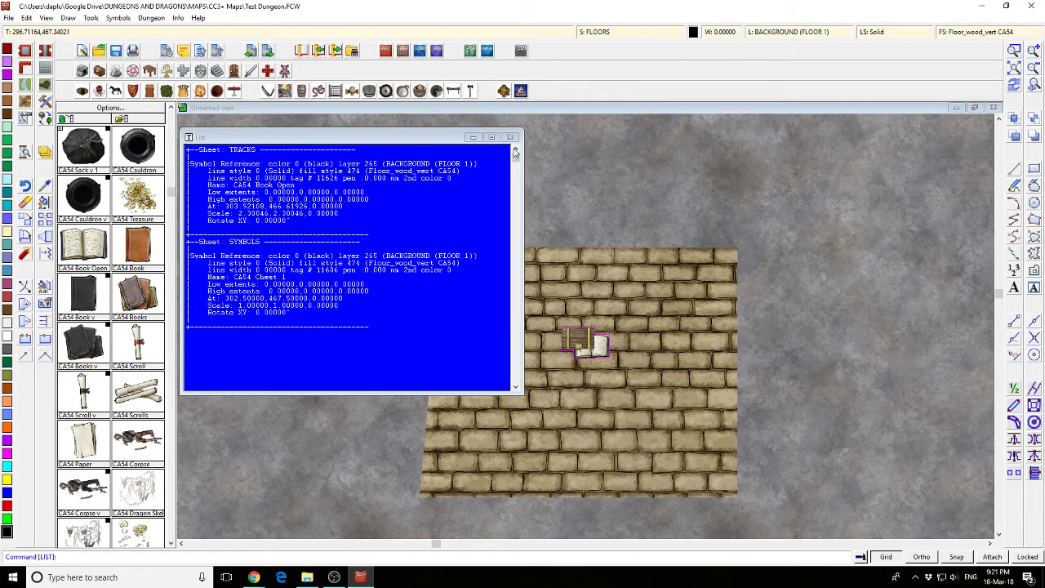
pyautogui.click(510, 137)
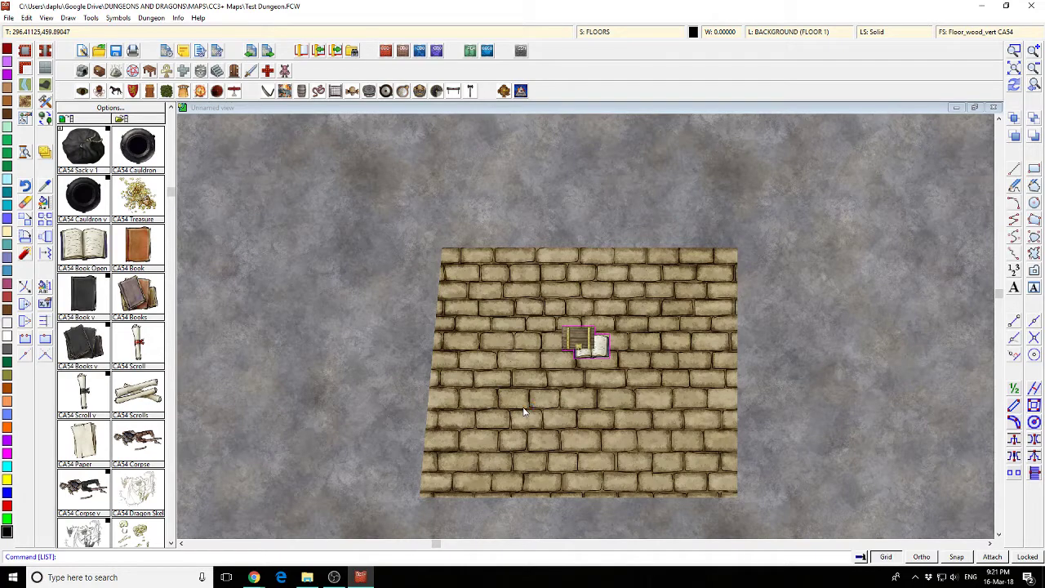
# Select the CA54 Scrolls symbol and set TEXT as the current drawing sheet
pyautogui.click(126, 400)
pyautogui.click(597, 33)
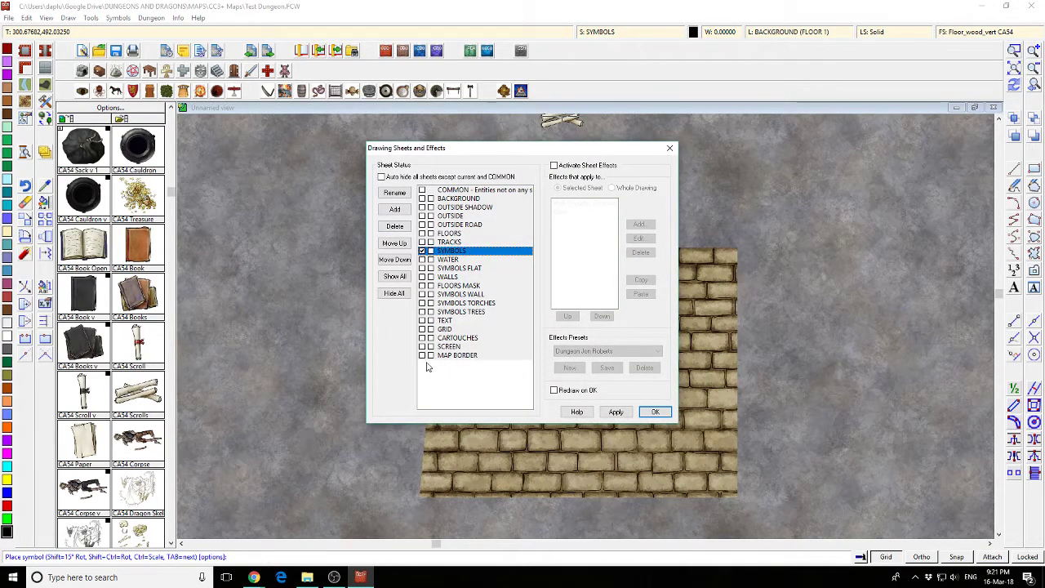
pyautogui.click(430, 322)
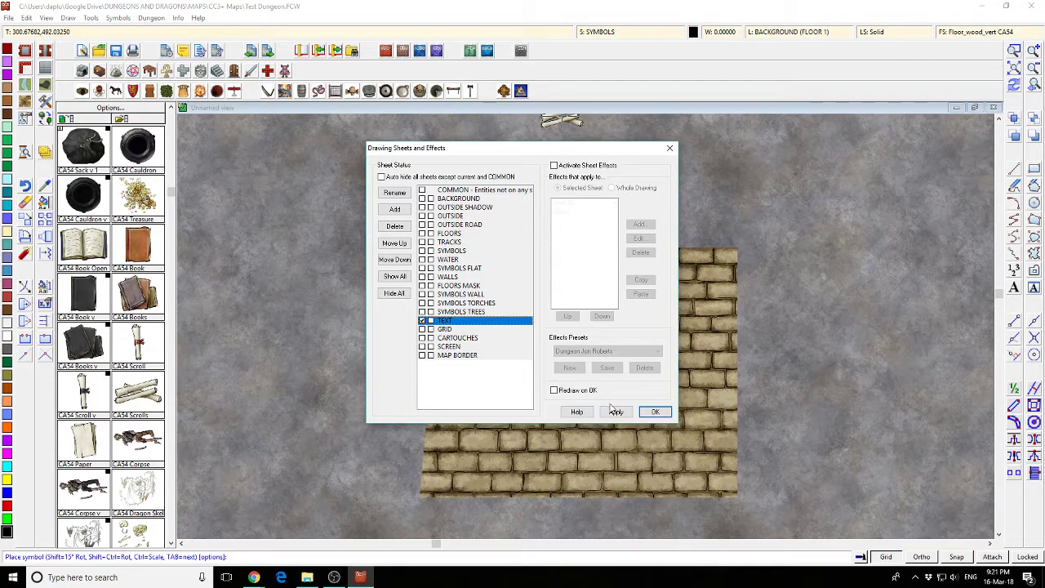
pyautogui.click(655, 411)
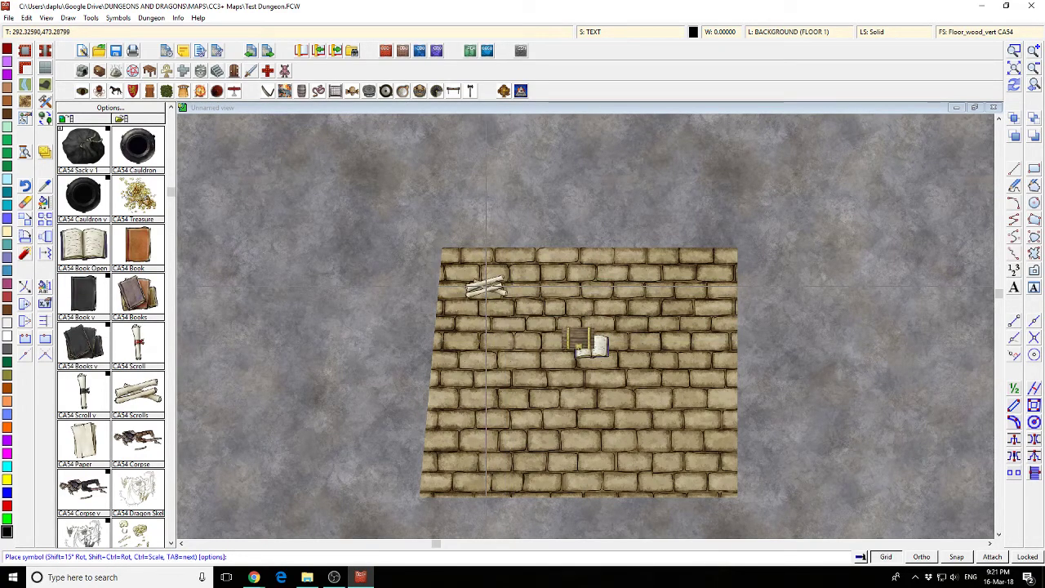
# Place the scroll pile at the floor's upper-left and LIST it to check its details
pyautogui.click(487, 287)
pyautogui.rightClick(613, 306)
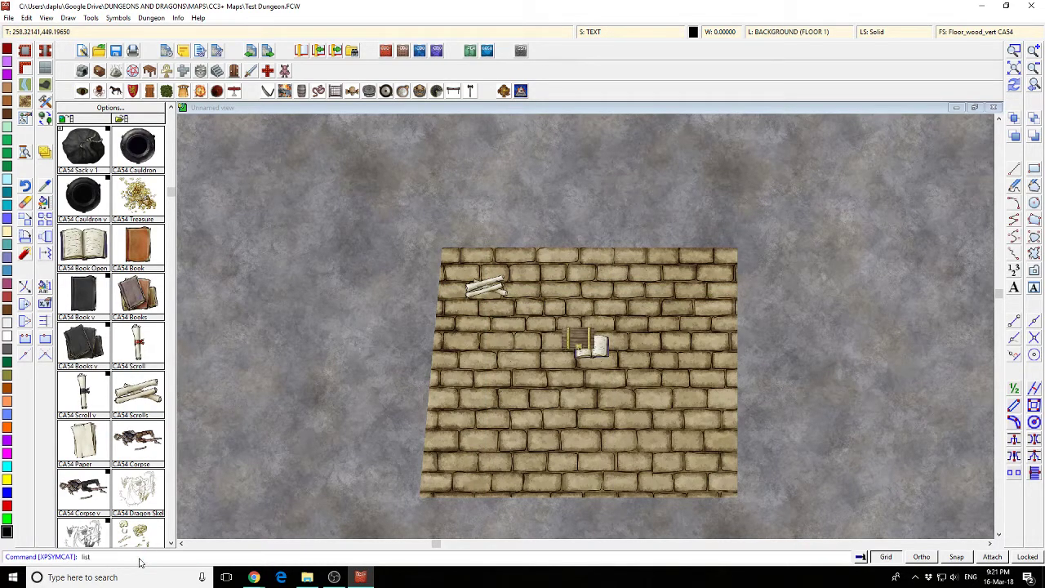
pyautogui.press('Return')
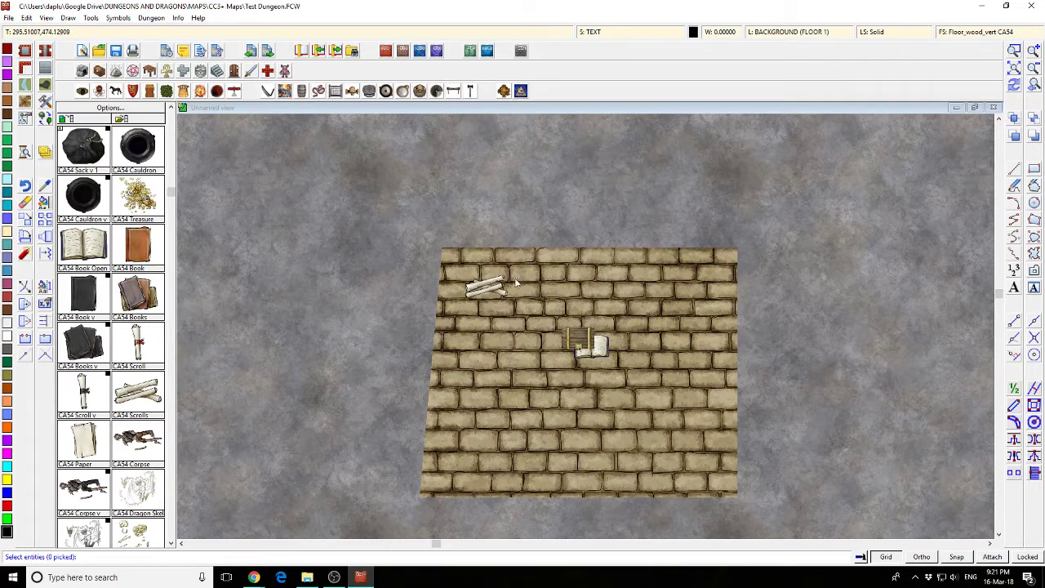
pyautogui.click(483, 285)
pyautogui.rightClick(483, 286)
pyautogui.click(488, 281)
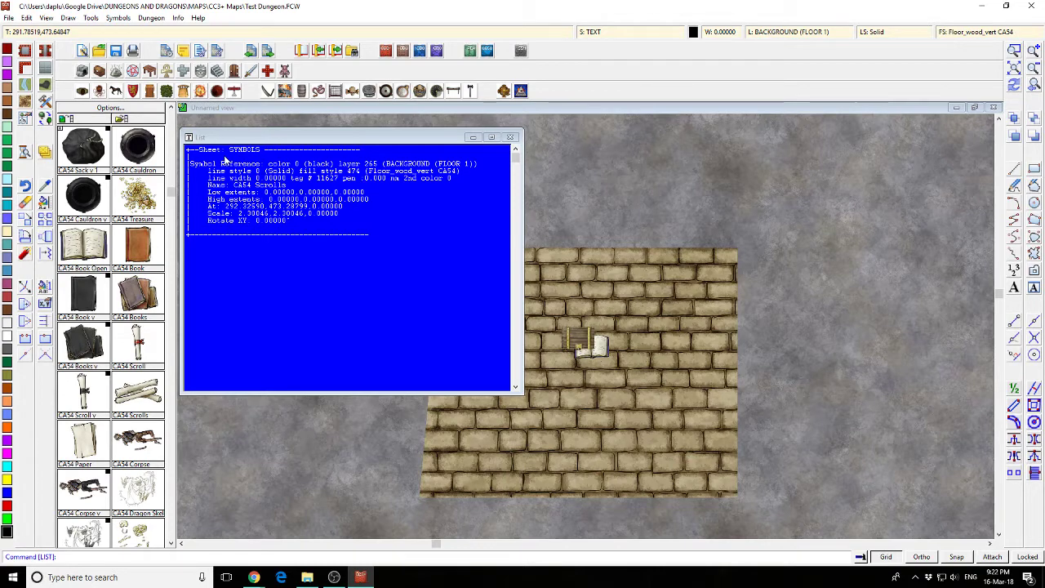
pyautogui.click(511, 136)
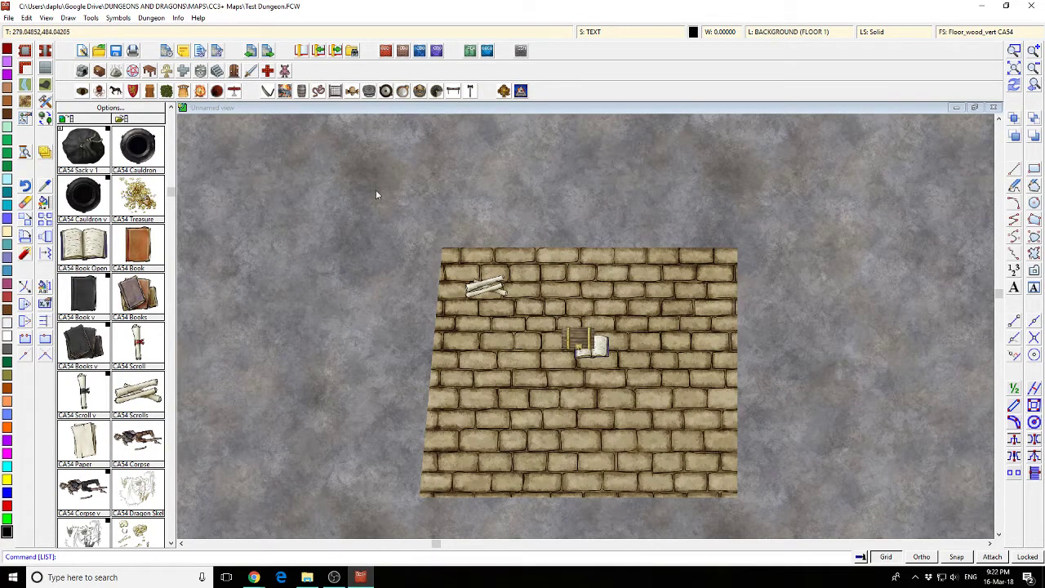
# Open the Symbol Manager and edit the CA54 Chest 1 symbol definition
pyautogui.click(118, 18)
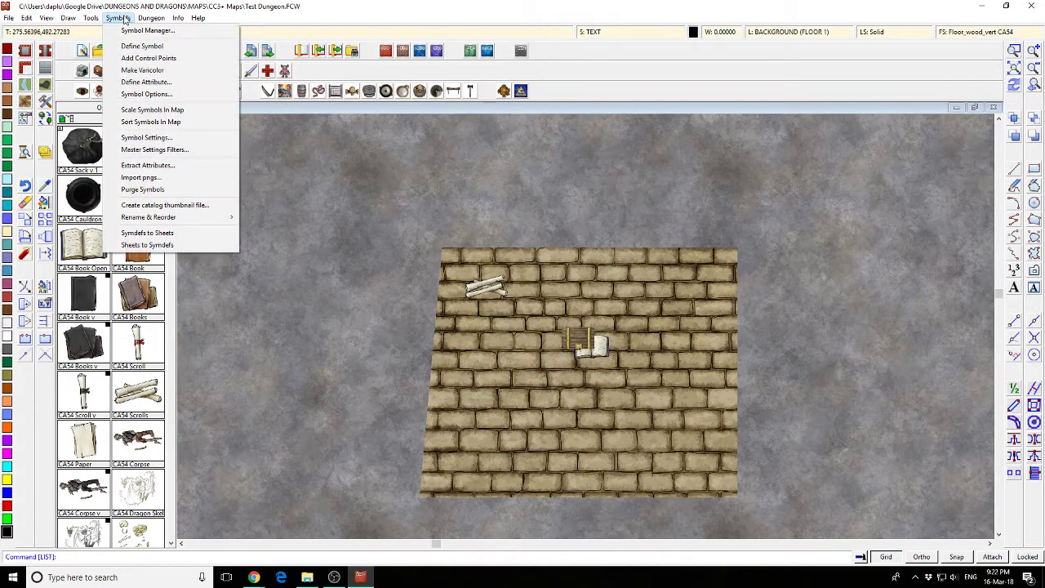
pyautogui.click(134, 30)
pyautogui.moveTo(511, 144); pyautogui.dragTo(302, 152)
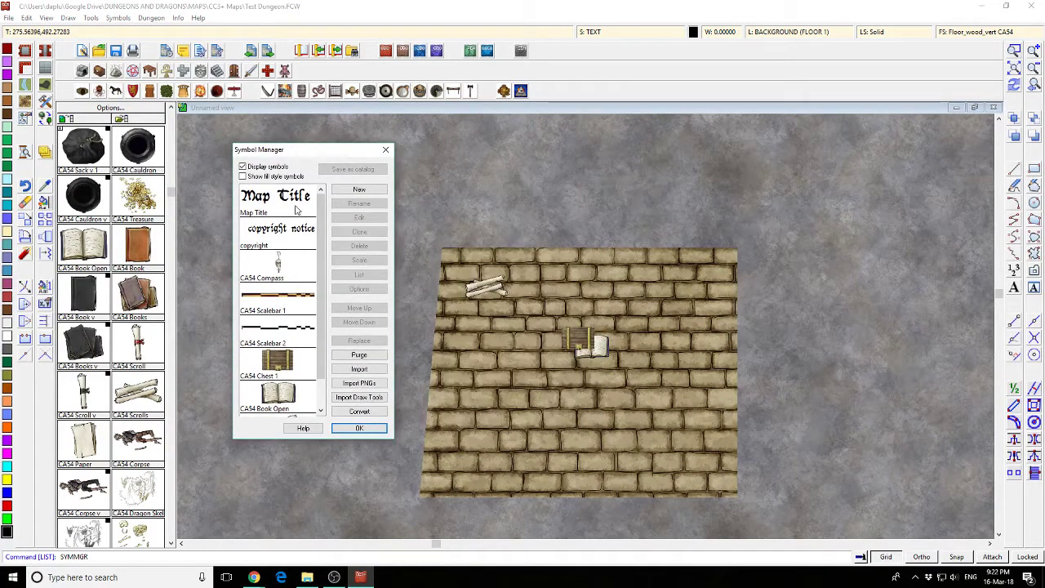
pyautogui.click(313, 237)
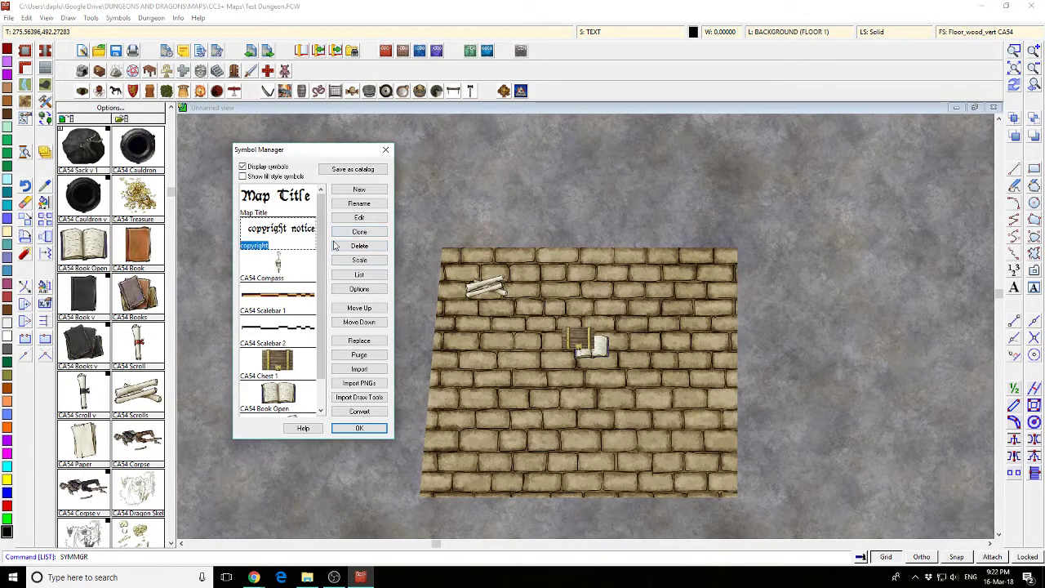
pyautogui.press('Down')
pyautogui.press('Down')
pyautogui.press('Down')
pyautogui.press('Down')
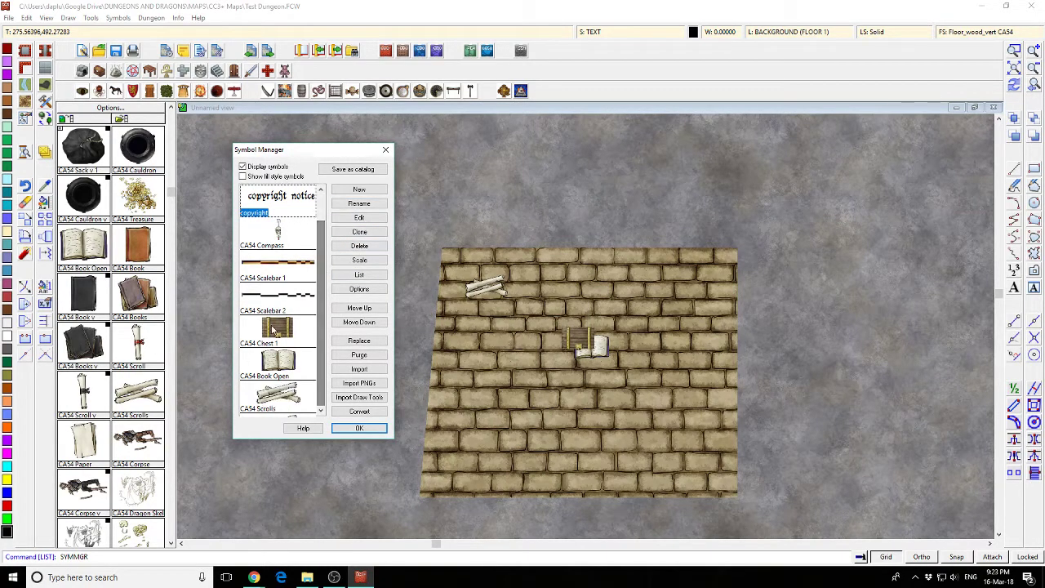
pyautogui.click(360, 218)
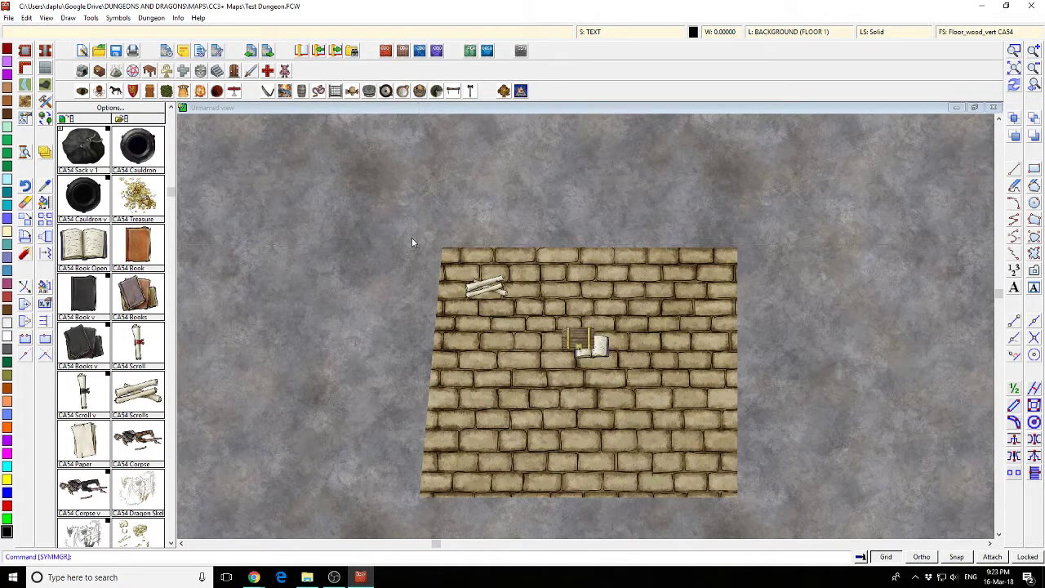
# Open Symbol Options and close it without making changes
pyautogui.click(117, 18)
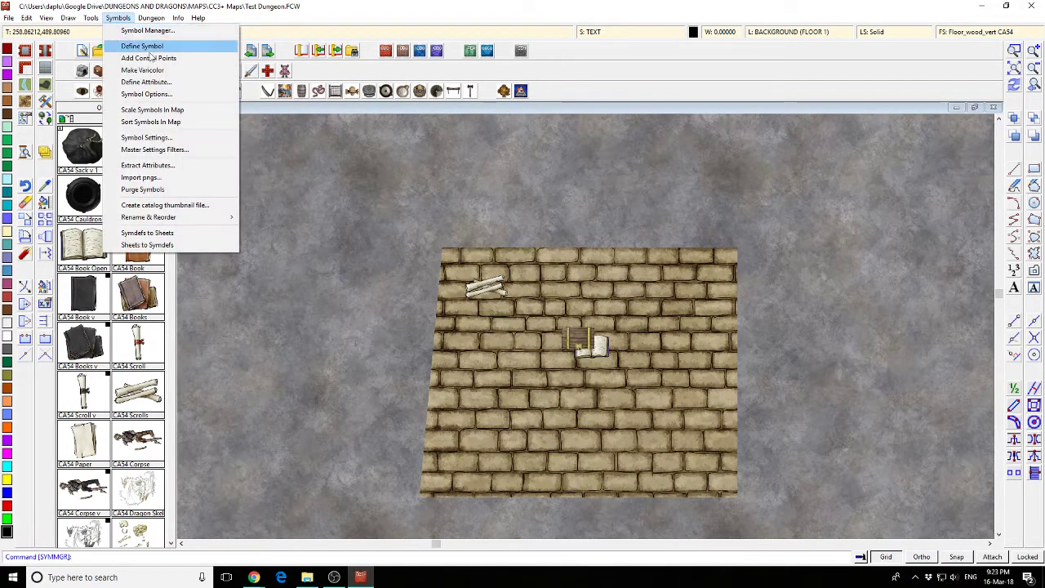
pyautogui.click(180, 96)
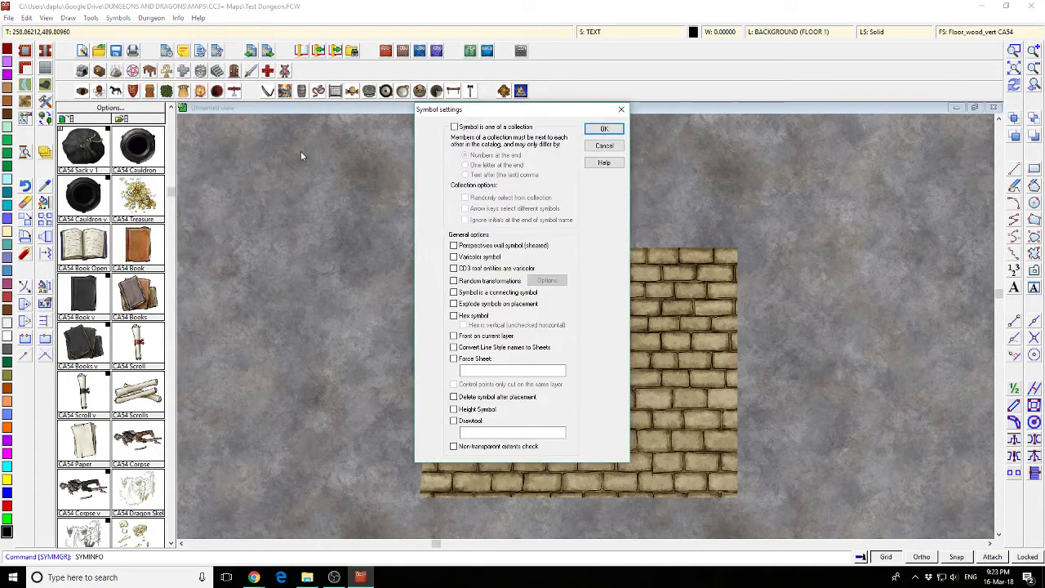
pyautogui.click(621, 108)
# Start Define Symbol, then switch to Master Settings Filters for the catalogs
pyautogui.click(118, 18)
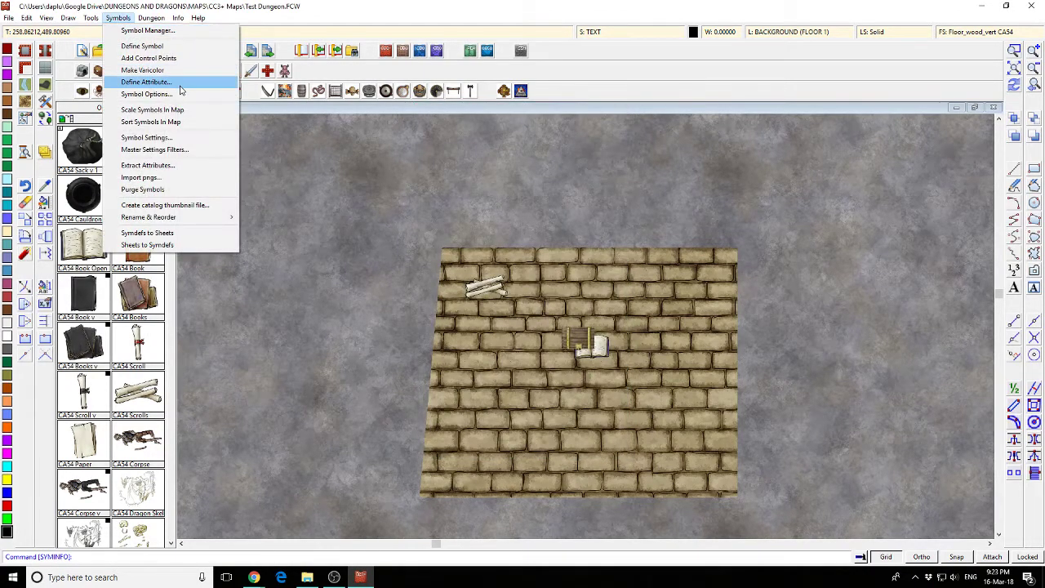
pyautogui.click(159, 47)
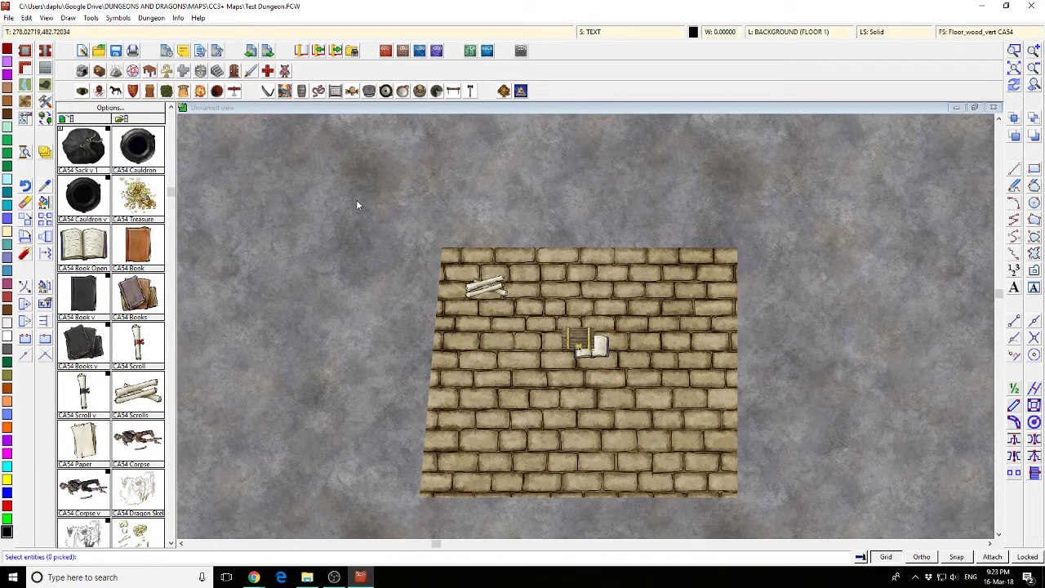
pyautogui.click(117, 18)
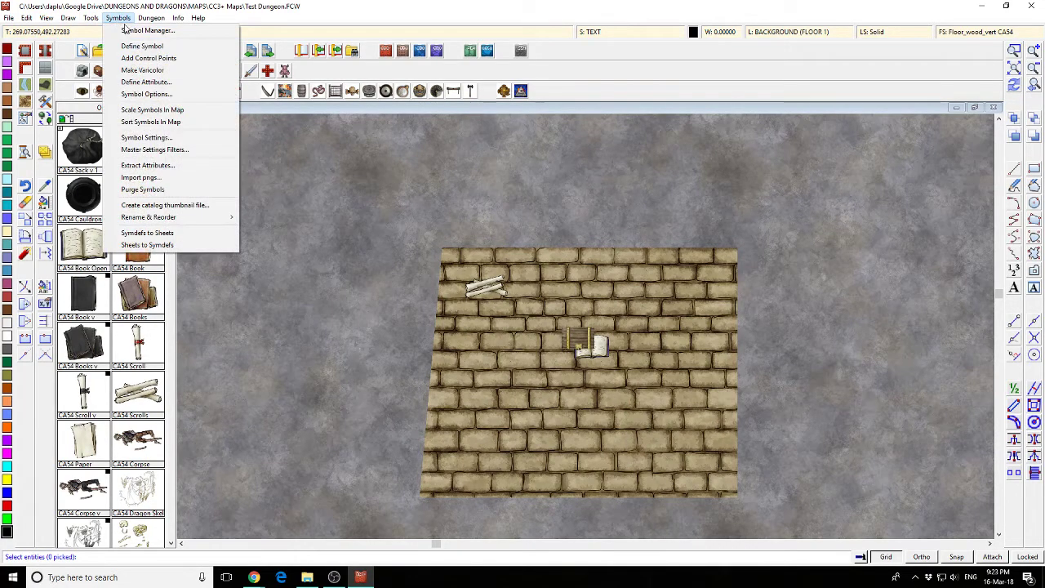
pyautogui.click(159, 150)
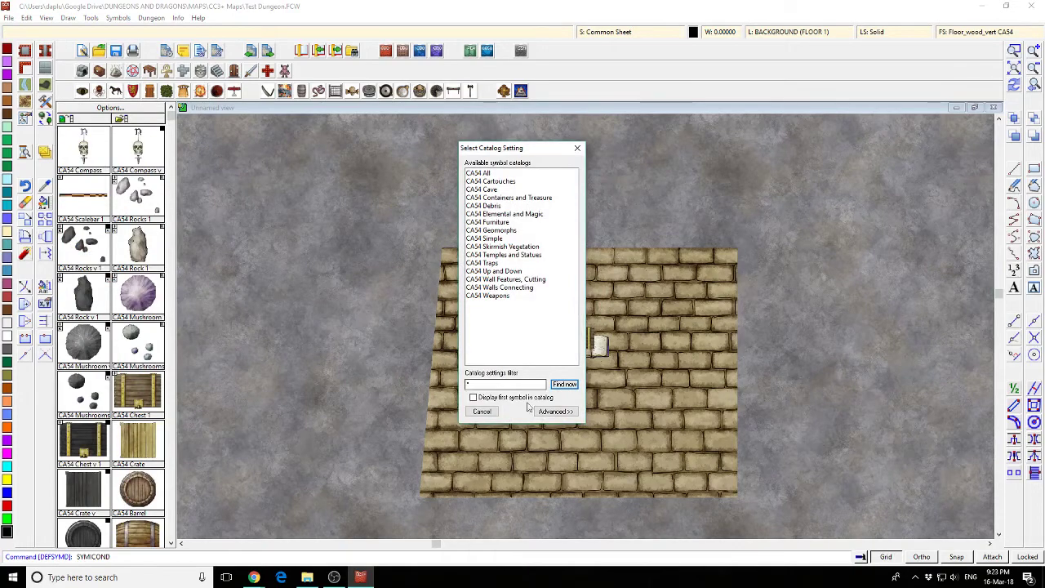
# Pick the CA54 Cave catalog setting from the advanced choices and close the window
pyautogui.click(555, 411)
pyautogui.moveTo(527, 150); pyautogui.dragTo(376, 165)
pyautogui.click(282, 238)
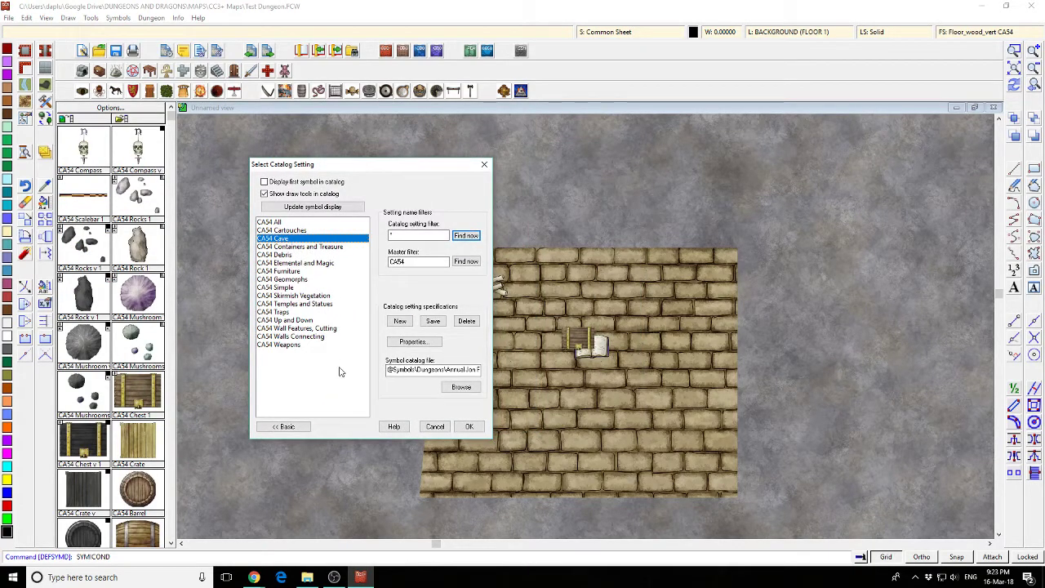
pyautogui.click(484, 164)
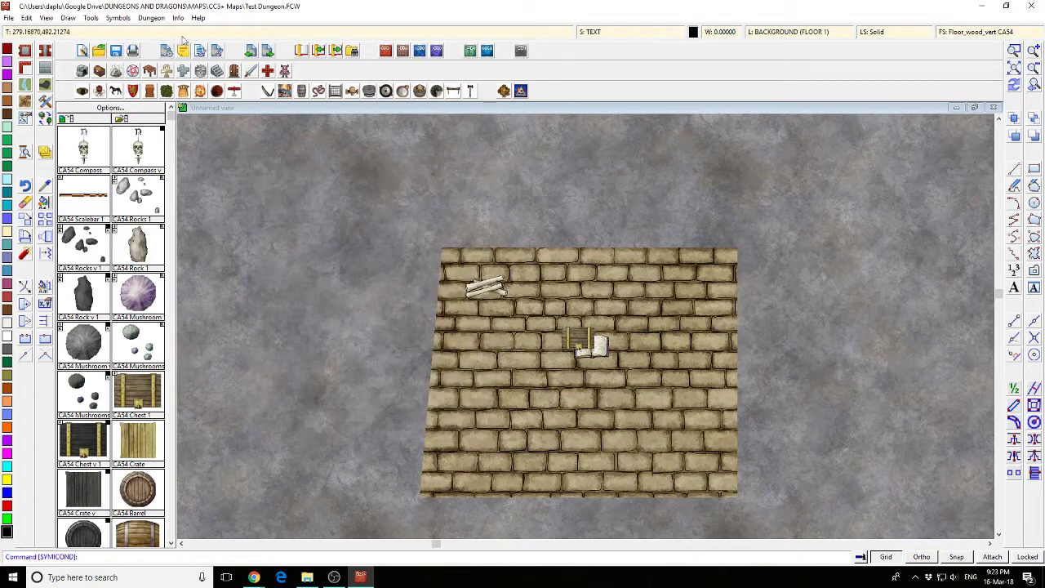
# Inspect the CA54 Chest 1 symbol's Options in the Symbol Manager, then close them
pyautogui.click(118, 17)
pyautogui.click(131, 31)
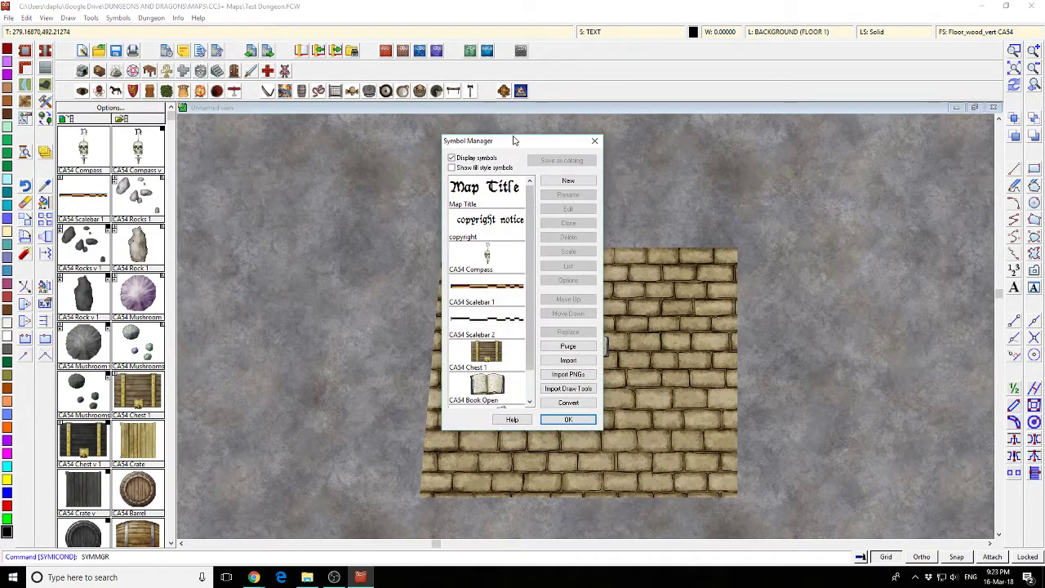
pyautogui.moveTo(513, 141); pyautogui.dragTo(332, 166)
pyautogui.click(299, 395)
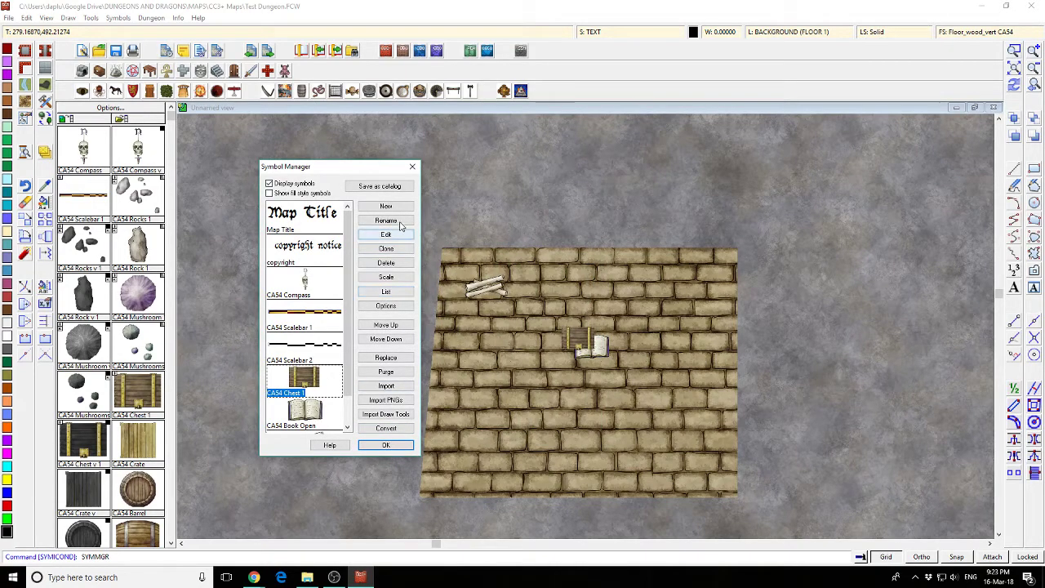
pyautogui.click(387, 307)
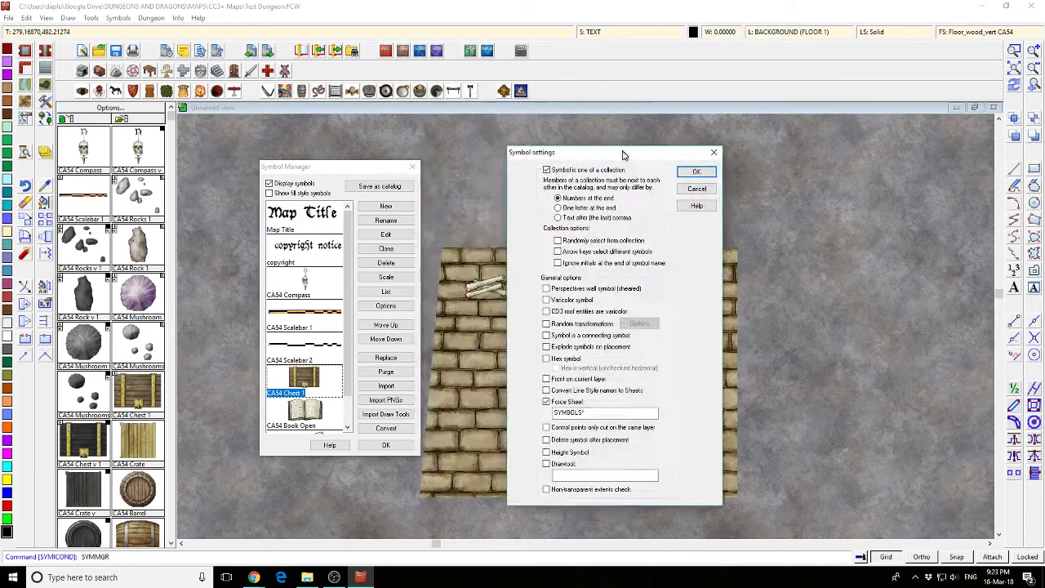
pyautogui.click(604, 129)
# Reopen the Symbol Manager and open the CA54 Scrolls symbol's Options
pyautogui.click(412, 168)
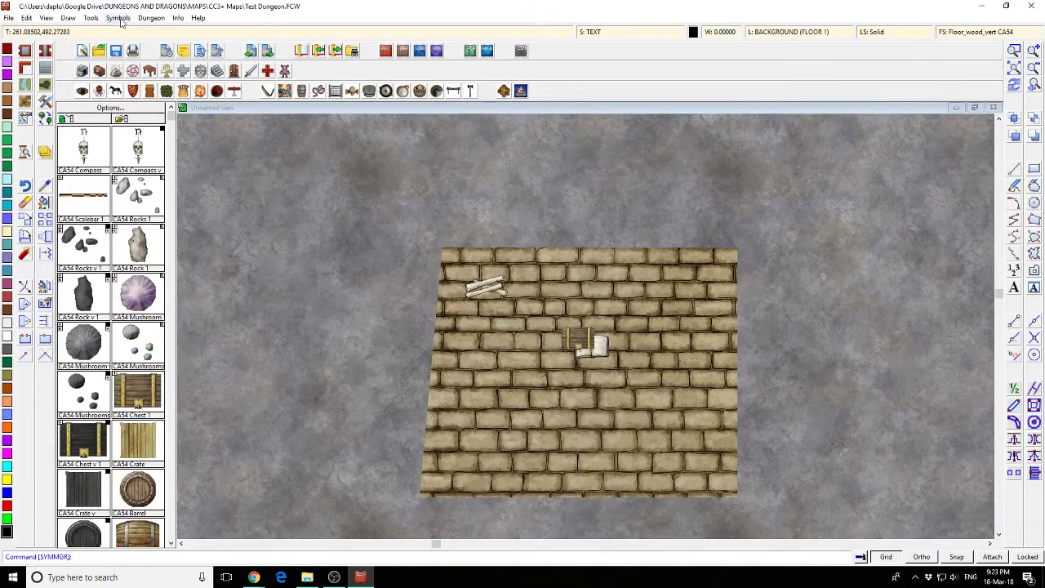
pyautogui.click(91, 18)
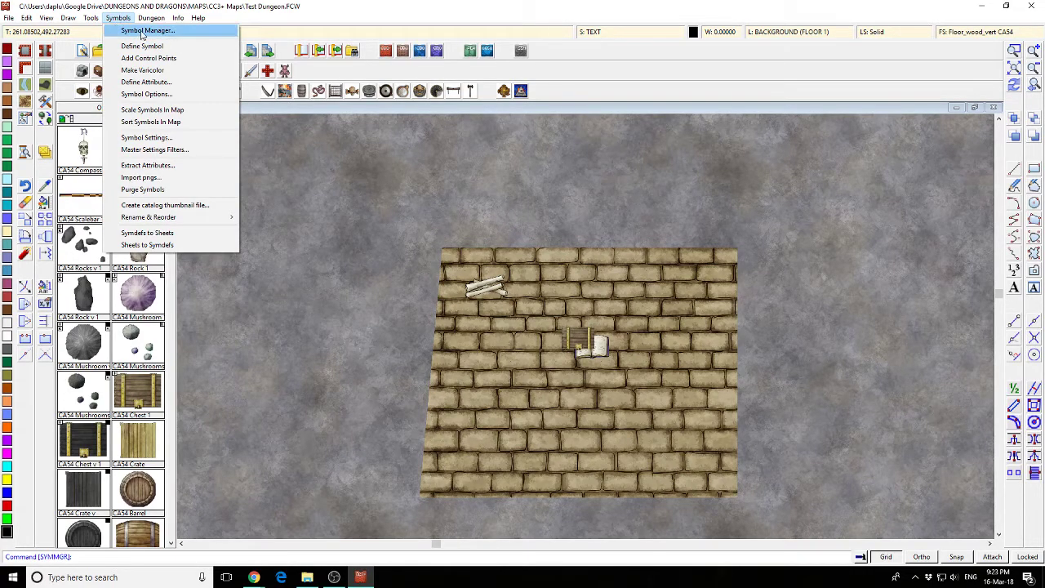
pyautogui.click(142, 33)
pyautogui.moveTo(493, 137); pyautogui.dragTo(286, 151)
pyautogui.scroll(-1, 320, 375)
pyautogui.scroll(1, 321, 374)
pyautogui.scroll(-1, 320, 374)
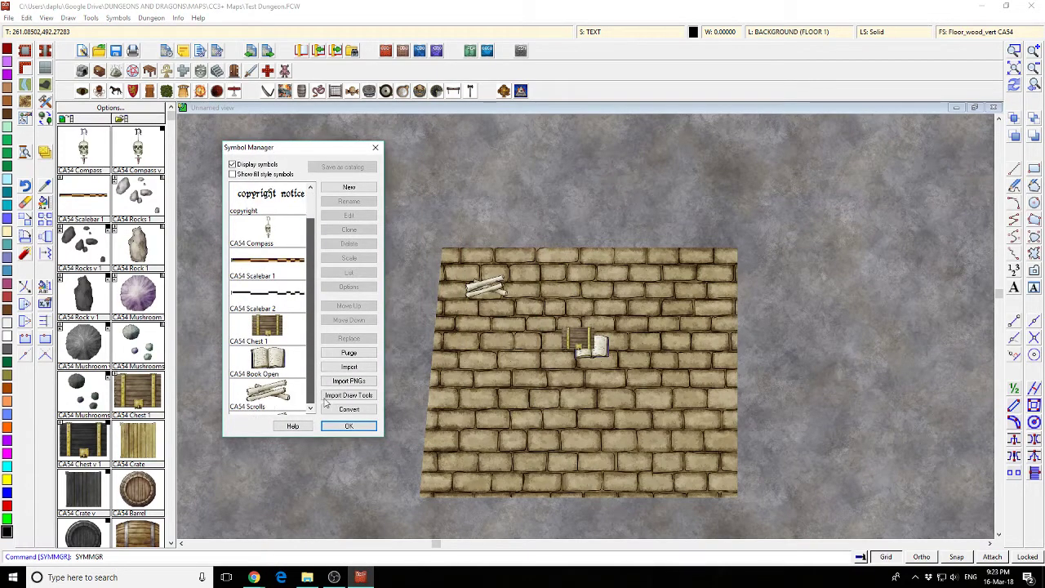
pyautogui.click(261, 402)
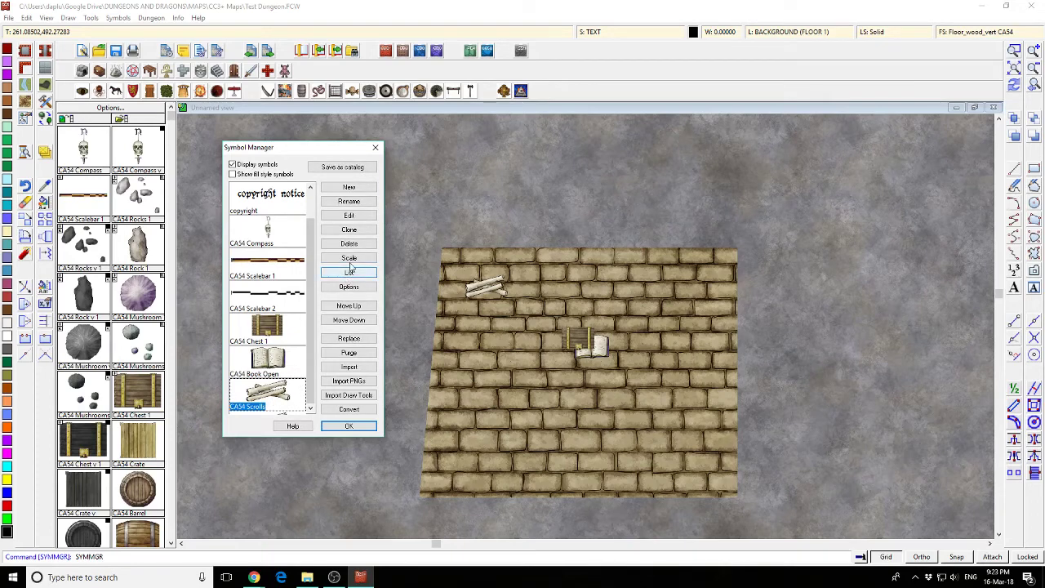
pyautogui.click(349, 286)
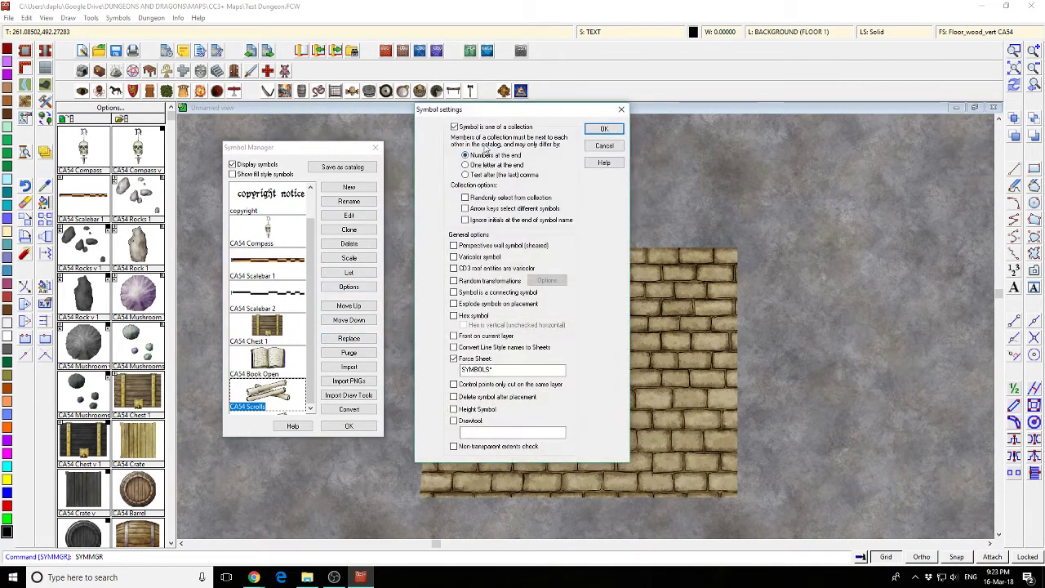
# Change Force Sheet from SYMBOLS* to SYMBOLS1, confirm, and close the Symbol Manager
pyautogui.moveTo(478, 113); pyautogui.dragTo(454, 157)
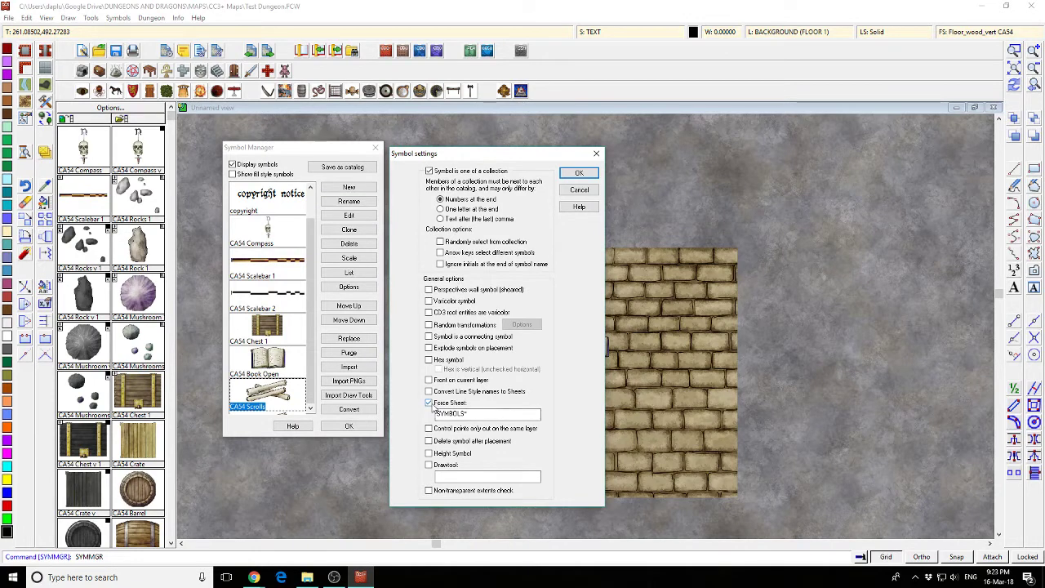
pyautogui.click(472, 415)
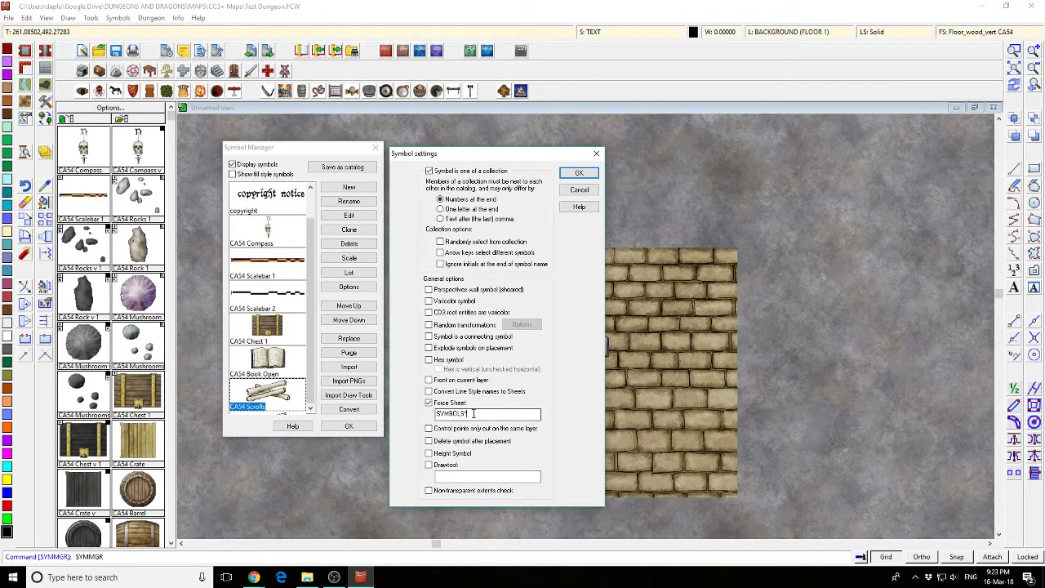
pyautogui.press('BackSpace')
pyautogui.write('1')
pyautogui.click(579, 172)
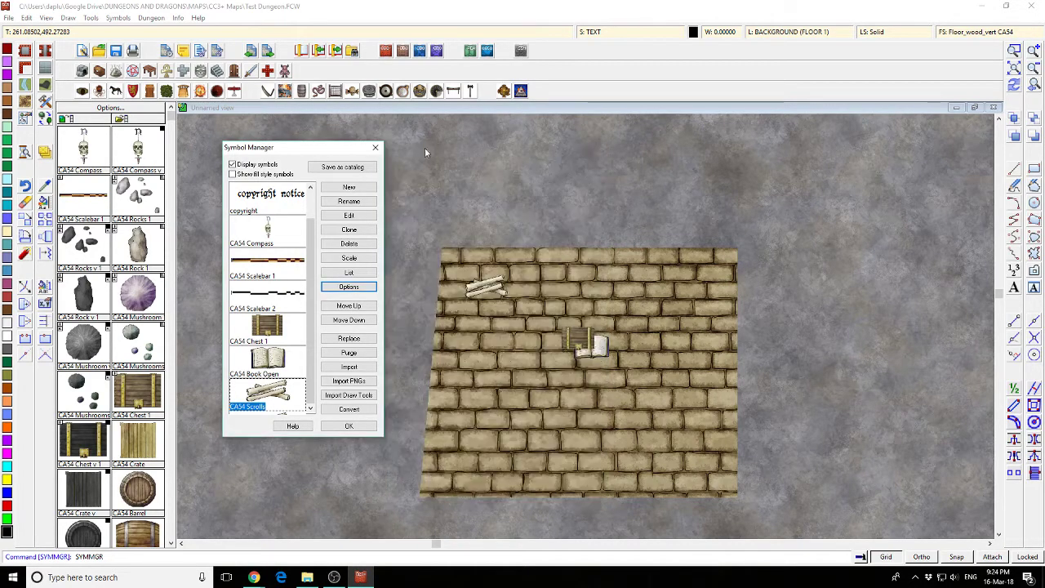
pyautogui.click(381, 149)
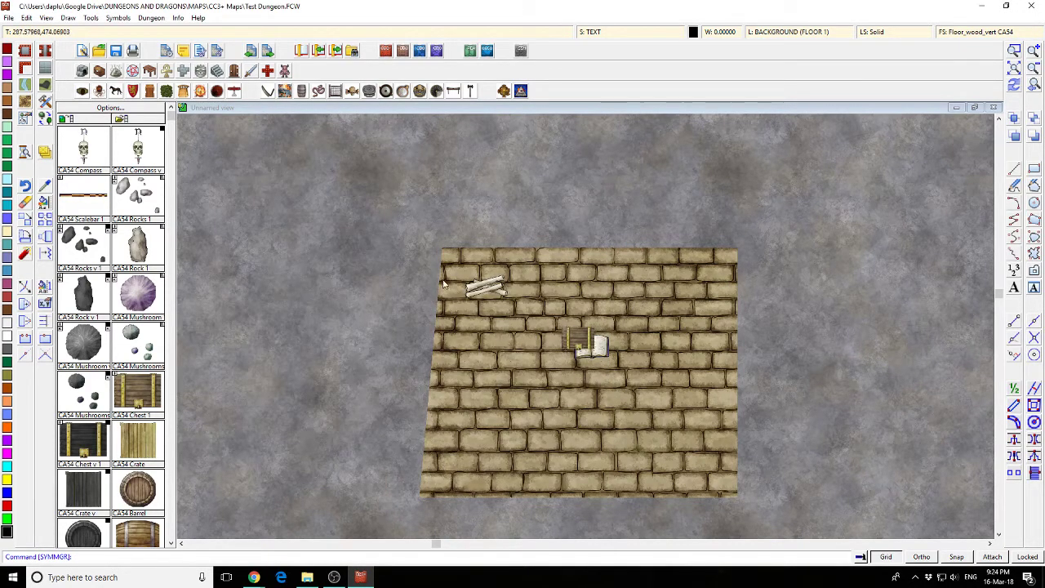
# Turn on the TEXT sheet in the drawing sheets list
pyautogui.click(600, 32)
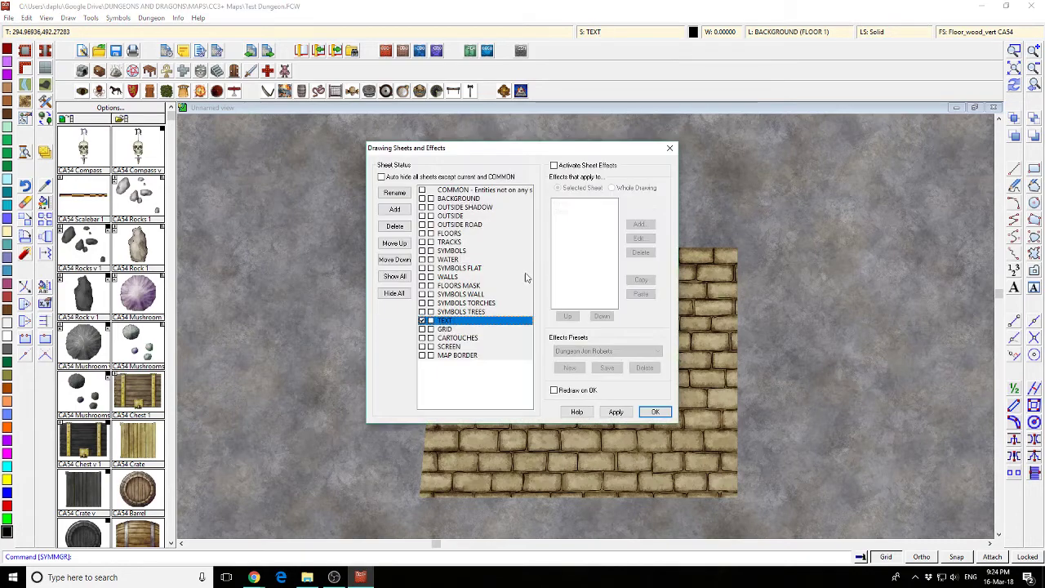
pyautogui.click(422, 320)
pyautogui.click(669, 148)
# Add a SYMBOLS HIGHER sheet, move it four places up to just above TEXT, and apply
pyautogui.click(602, 32)
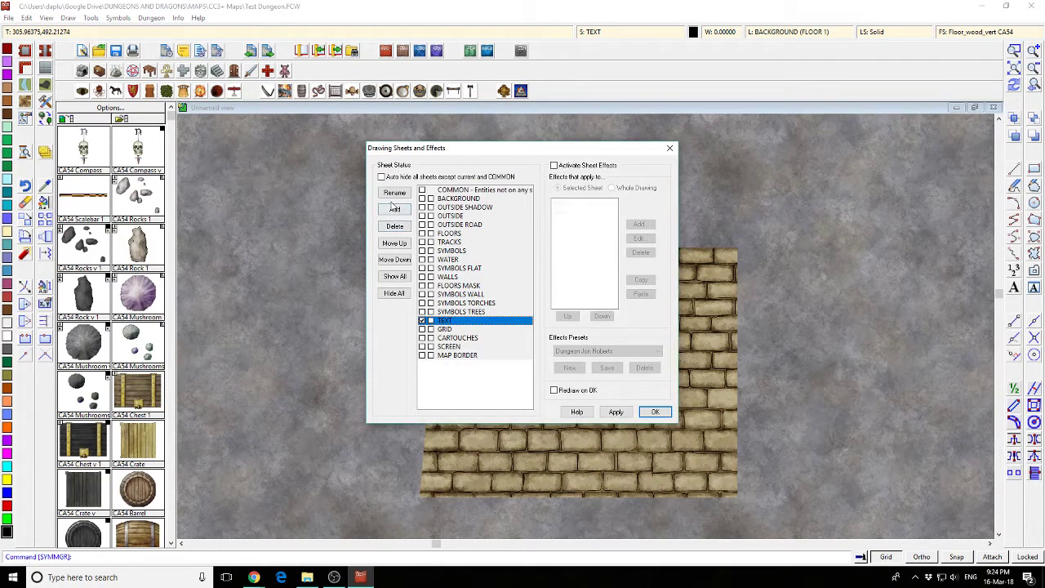
pyautogui.click(395, 208)
pyautogui.write('SYMBOLS HIGHER')
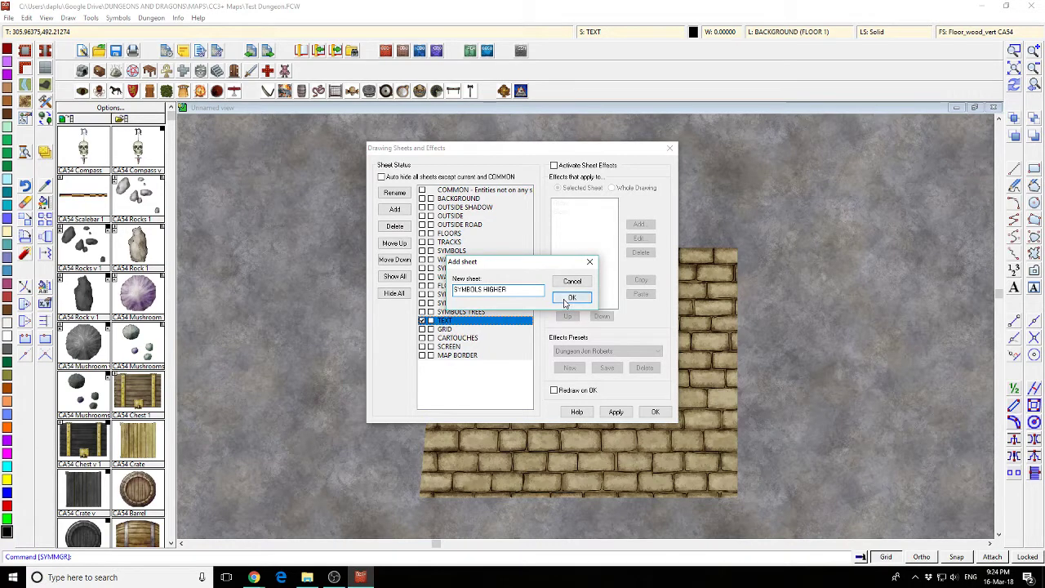
pyautogui.click(576, 296)
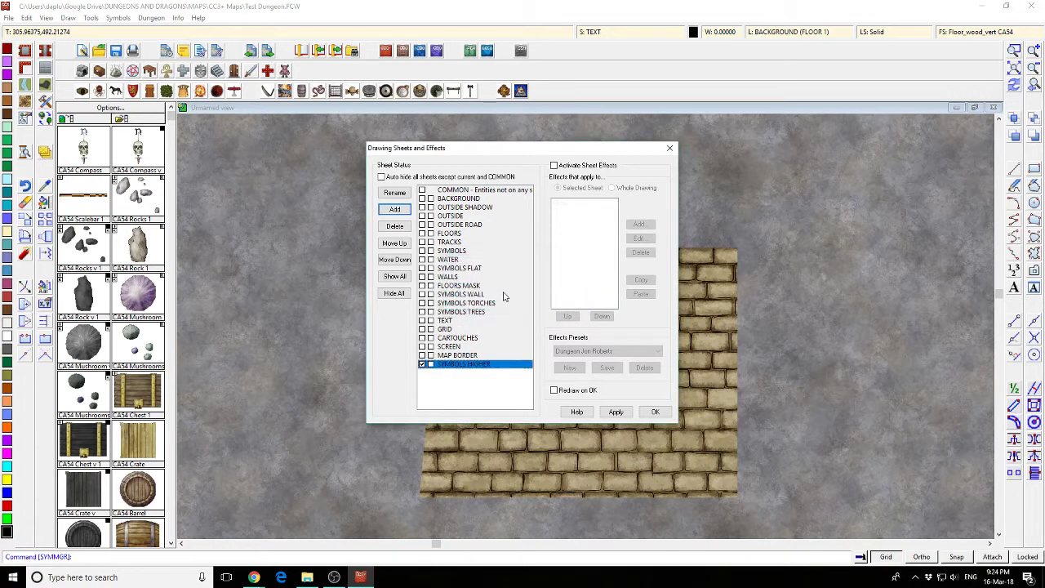
pyautogui.click(394, 245)
pyautogui.click(394, 245)
pyautogui.click(394, 244)
pyautogui.click(393, 244)
pyautogui.click(394, 244)
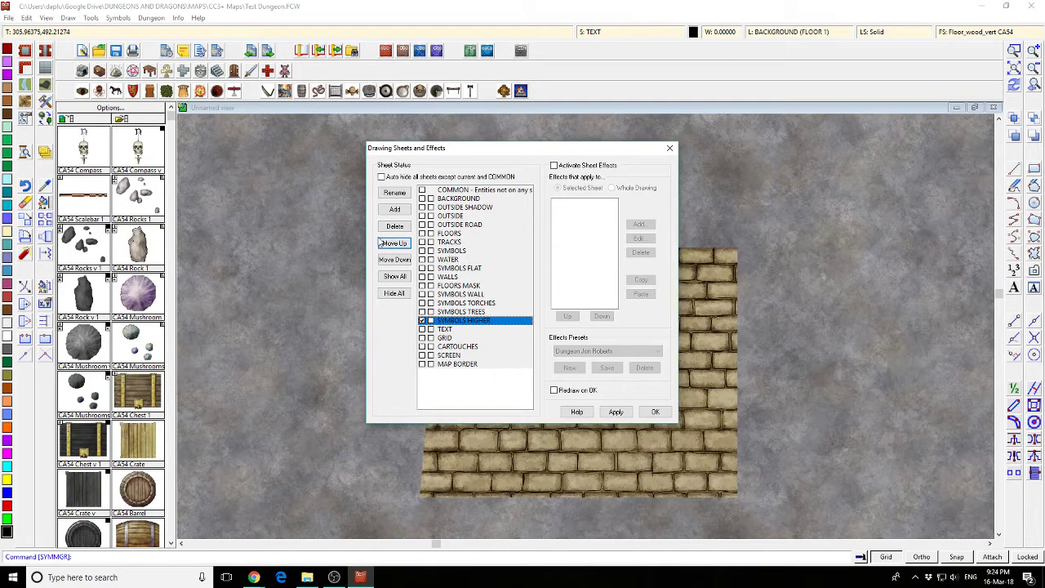
pyautogui.click(655, 412)
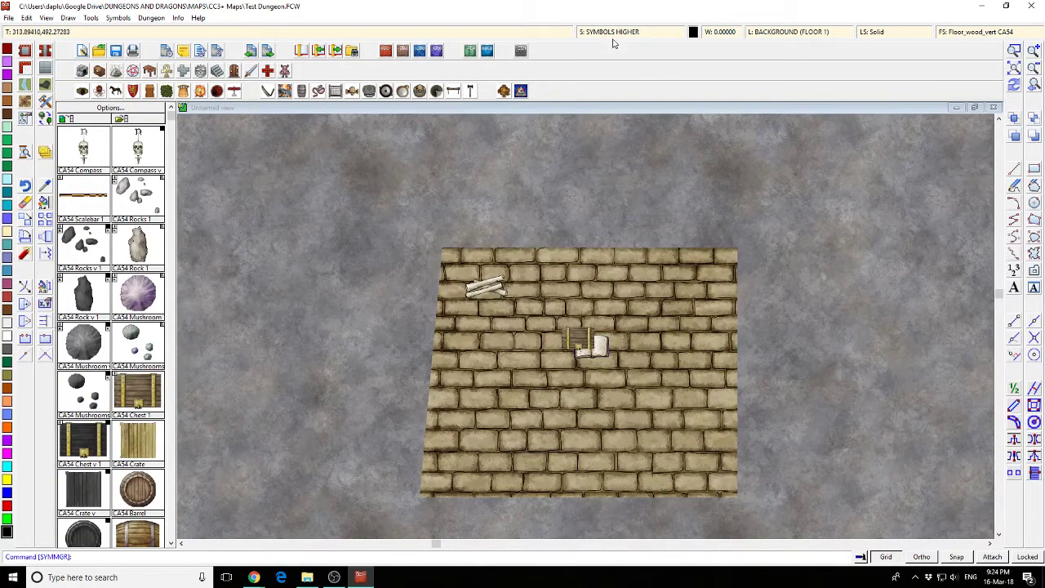
# Place a CA54 Scrolls pile beside the existing scroll and redraw the map
pyautogui.click(172, 543)
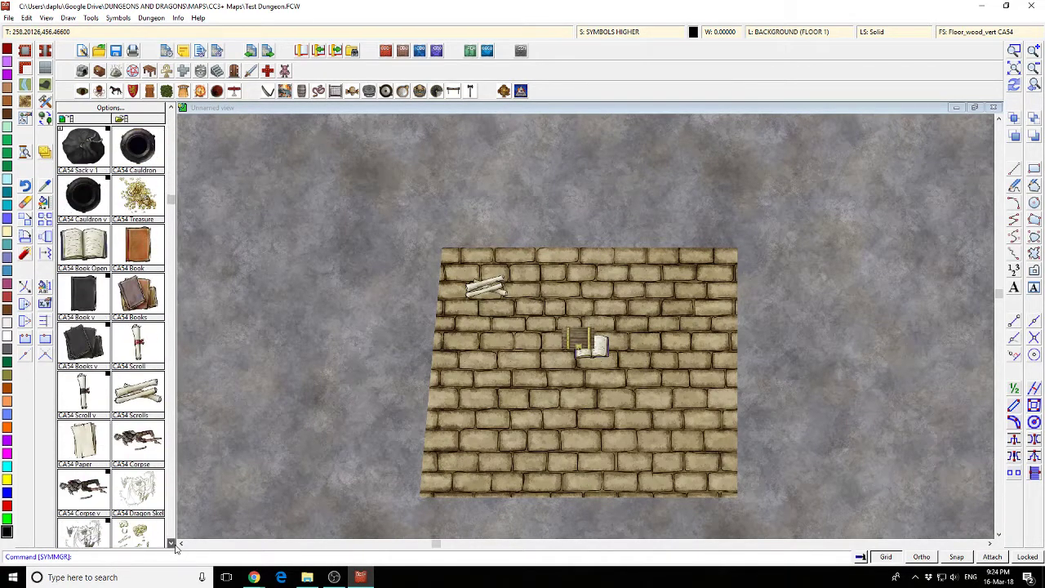
pyautogui.click(131, 357)
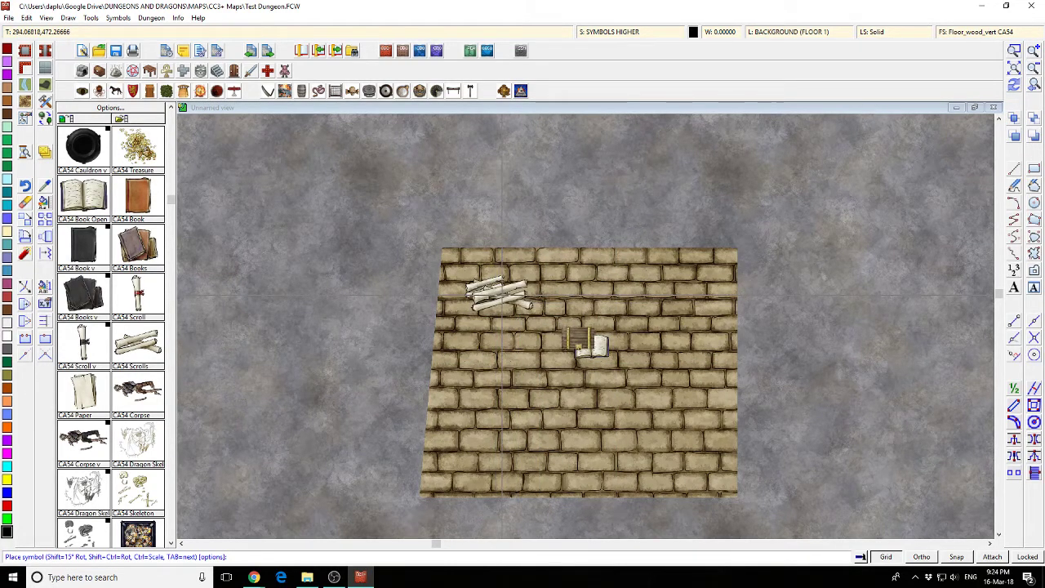
pyautogui.click(500, 294)
pyautogui.press('Escape')
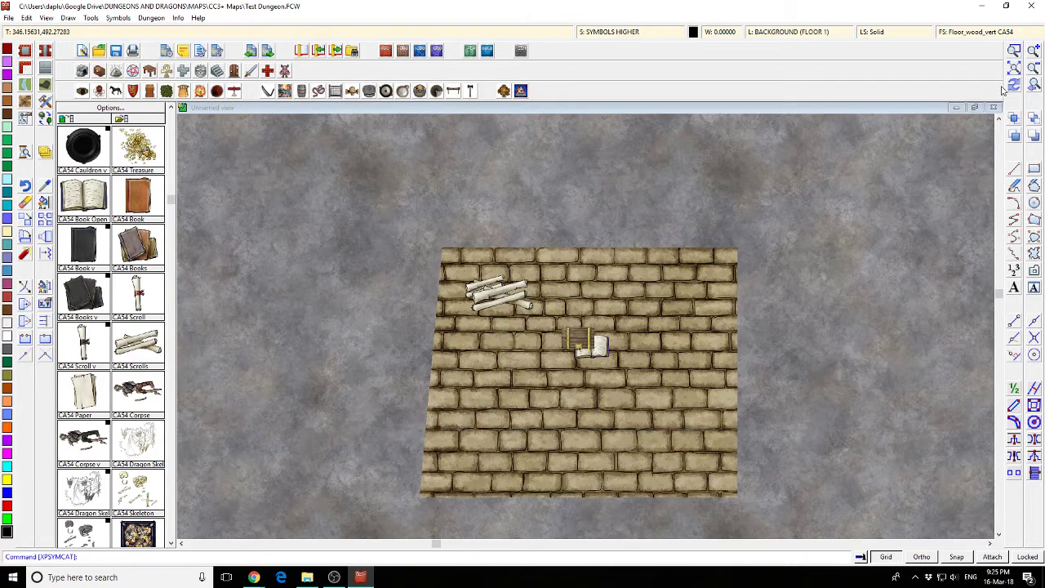
pyautogui.click(1013, 86)
# LIST the upper scroll pile's properties to confirm it sits on SYMBOLS HIGHER
pyautogui.write('ist')
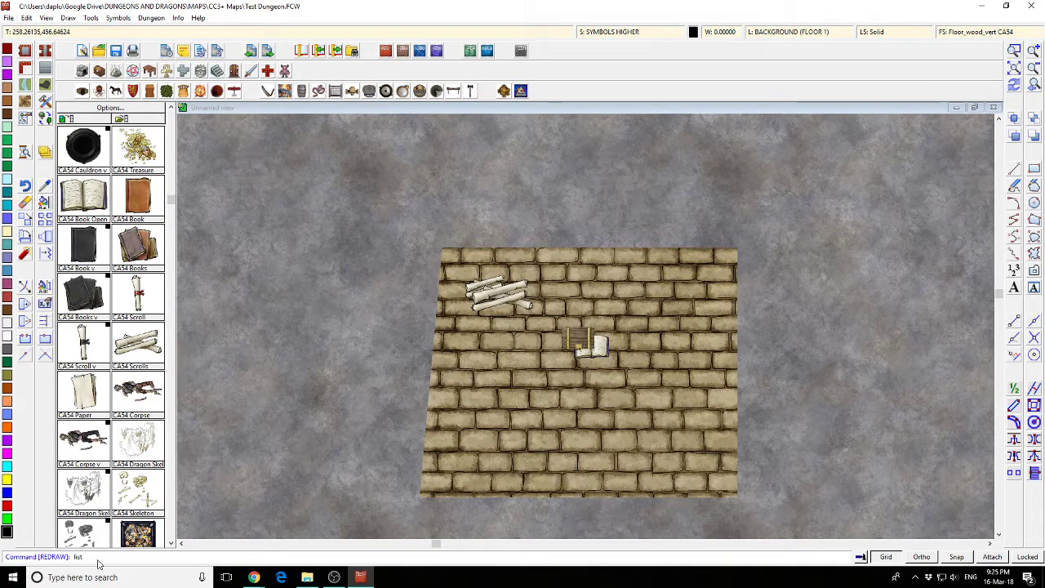
pyautogui.write('ist')
pyautogui.press('Return')
pyautogui.click(526, 296)
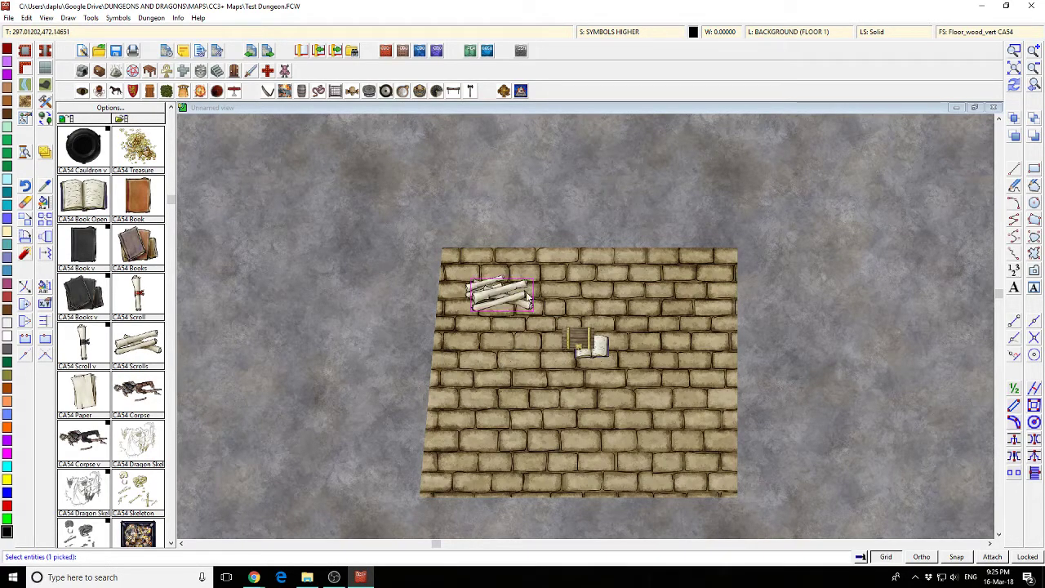
pyautogui.rightClick(526, 301)
pyautogui.click(524, 303)
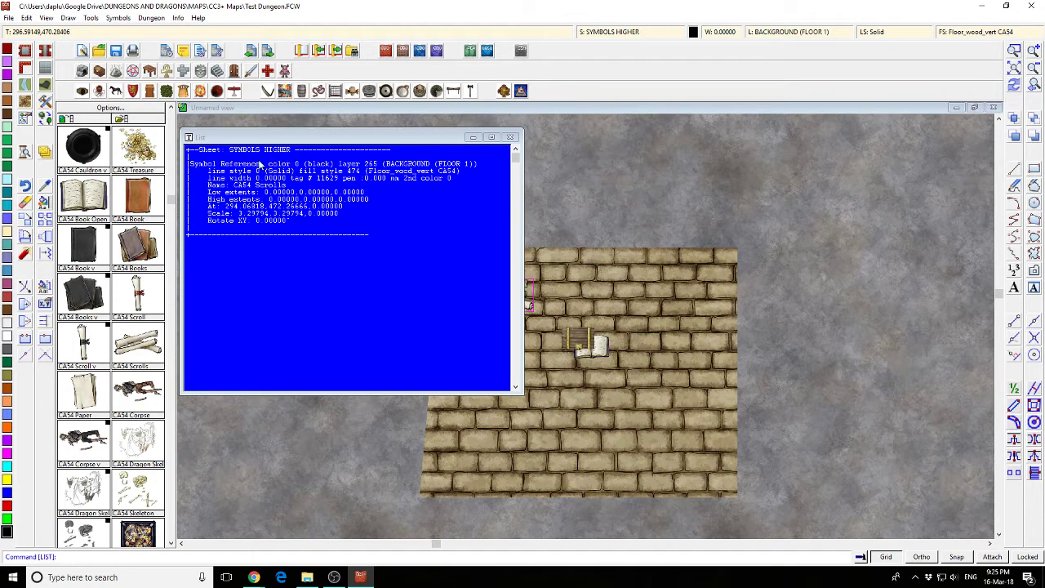
pyautogui.click(510, 137)
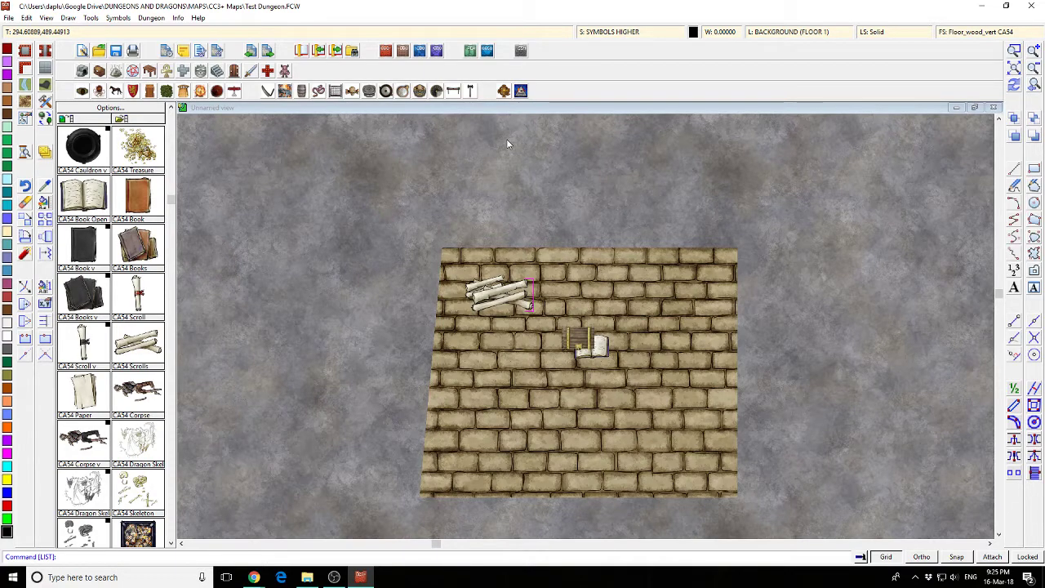
pyautogui.click(641, 32)
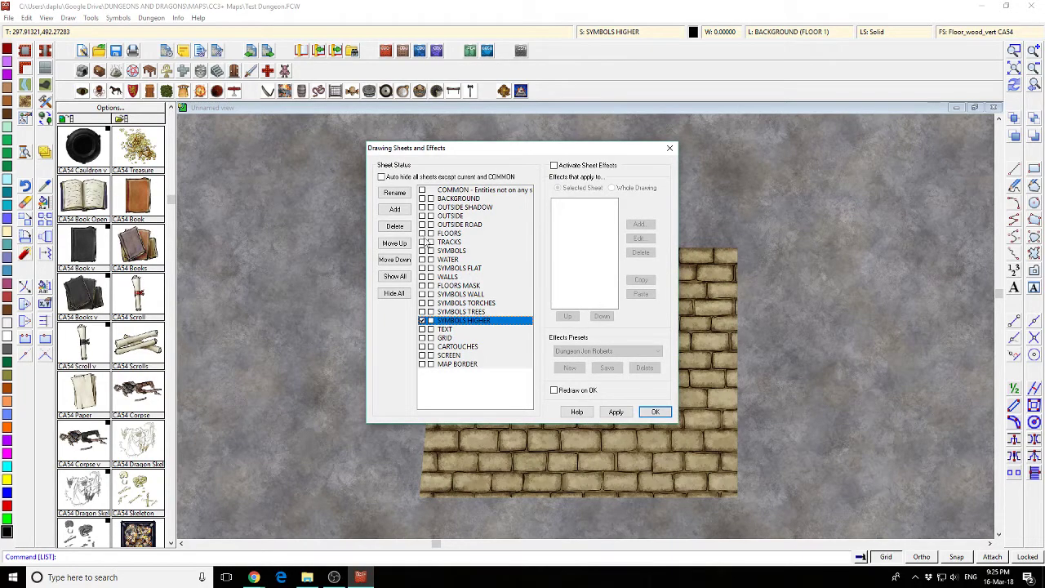
# Make WATER the current sheet and place a Scrolls pile at the floor's lower left
pyautogui.click(422, 259)
pyautogui.click(668, 415)
pyautogui.click(137, 348)
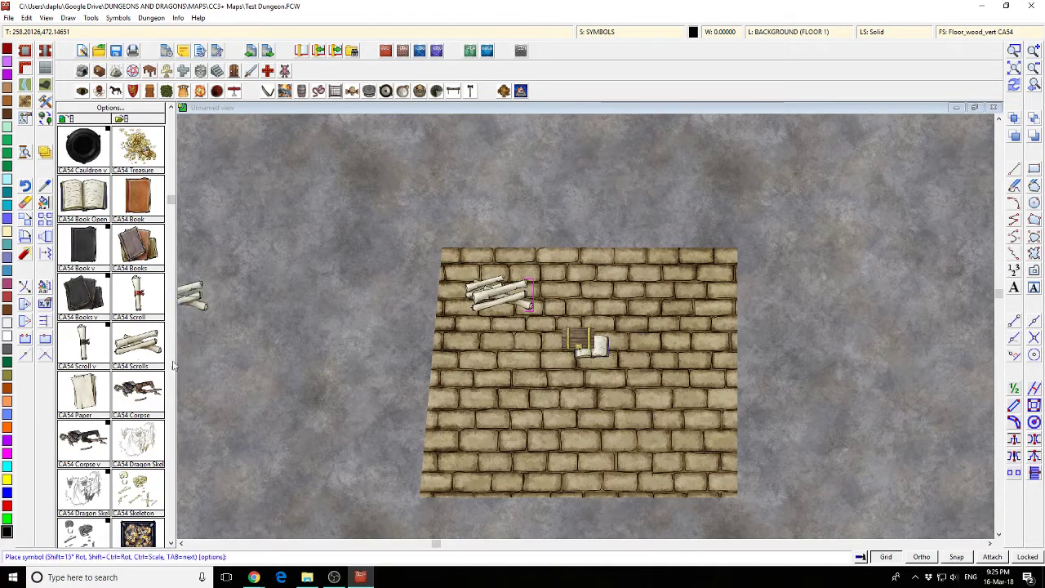
pyautogui.click(515, 381)
pyautogui.press('Escape')
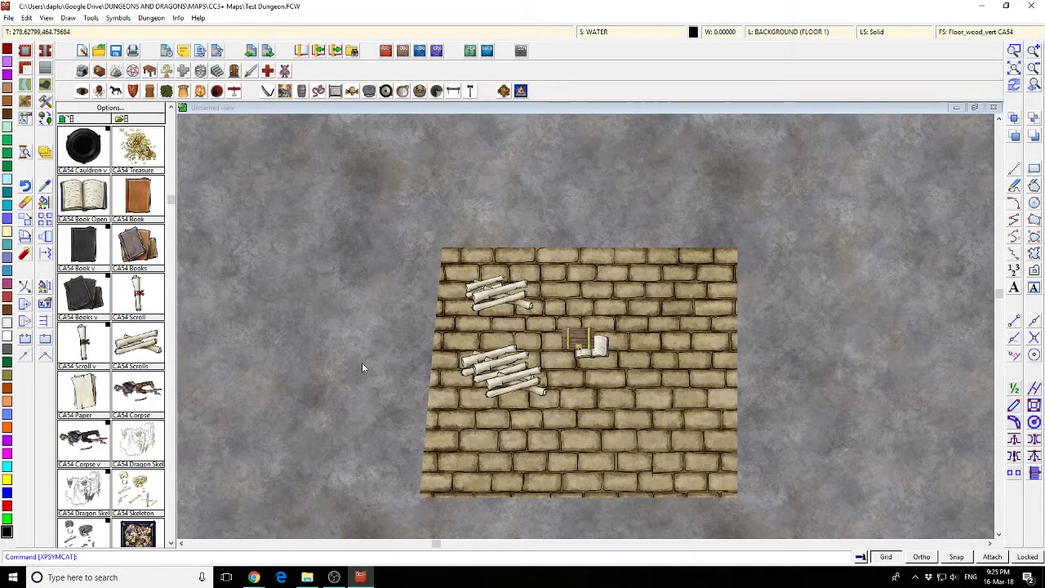
# LIST the lower-left pile, showing it on SYMBOLS, then enable effects for the current sheet
pyautogui.write('list')
pyautogui.press('Return')
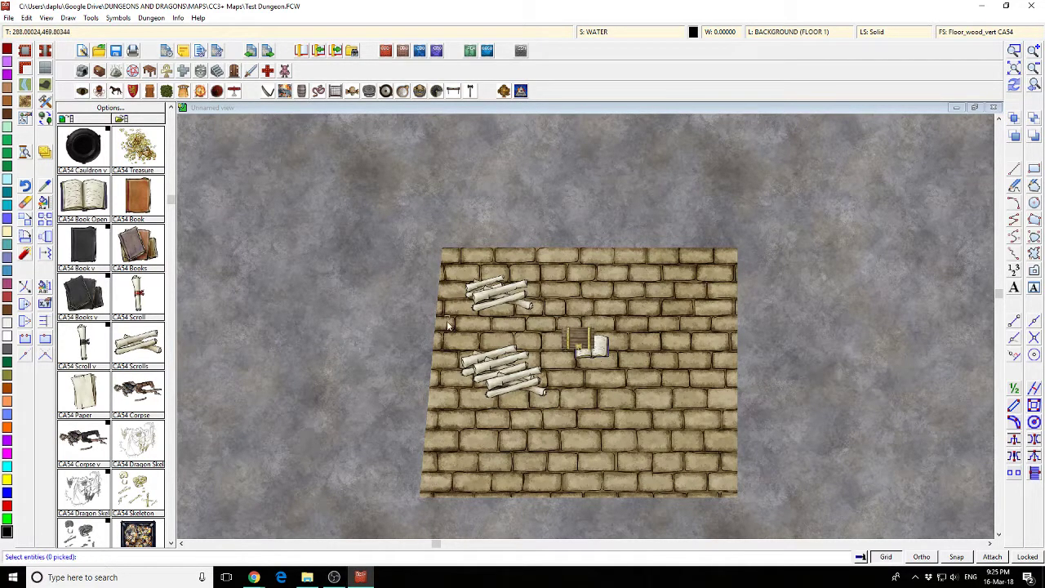
pyautogui.click(491, 373)
pyautogui.rightClick(494, 375)
pyautogui.click(494, 374)
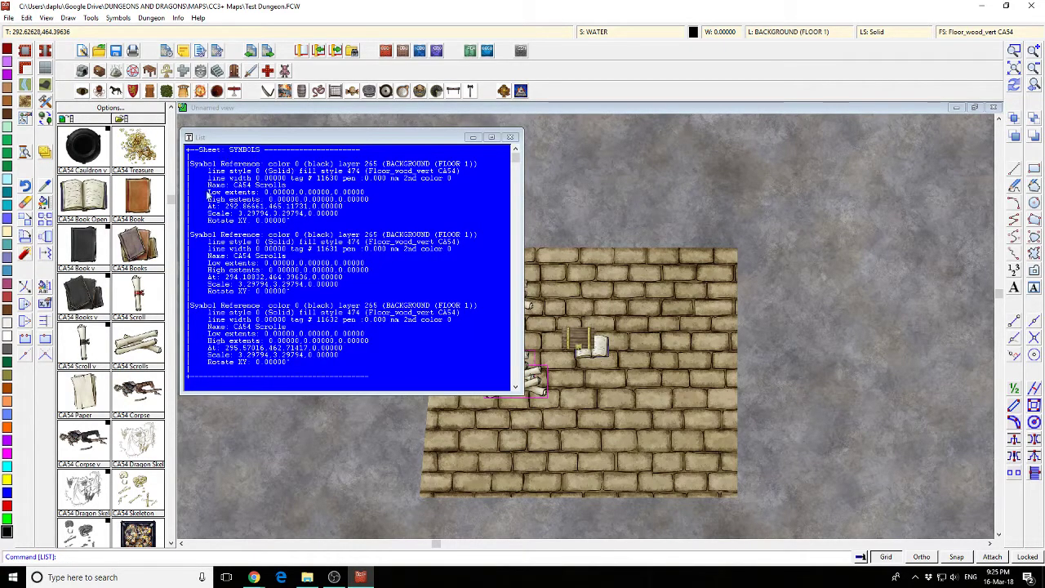
pyautogui.click(511, 136)
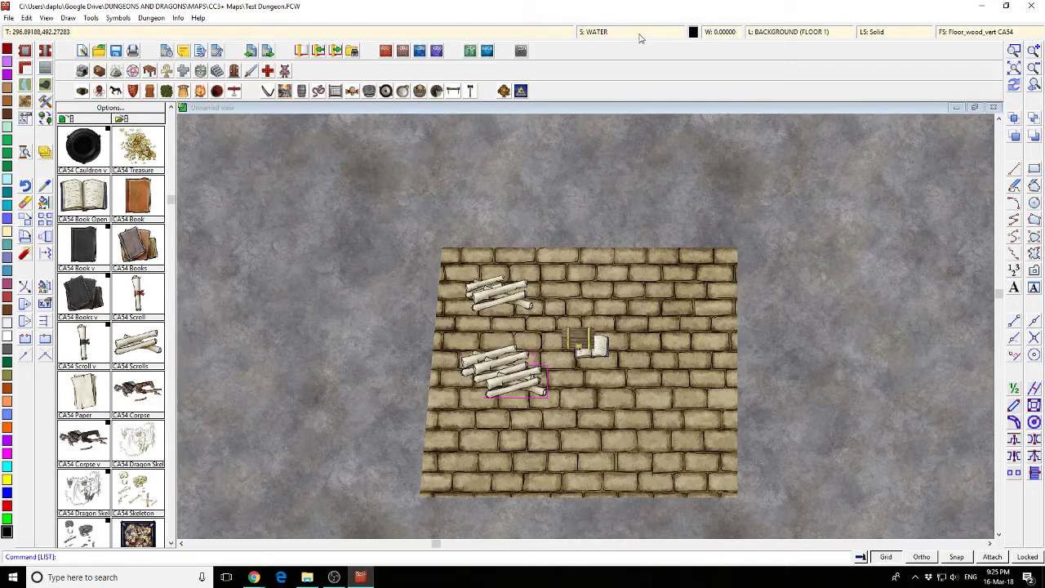
pyautogui.click(641, 36)
pyautogui.click(569, 166)
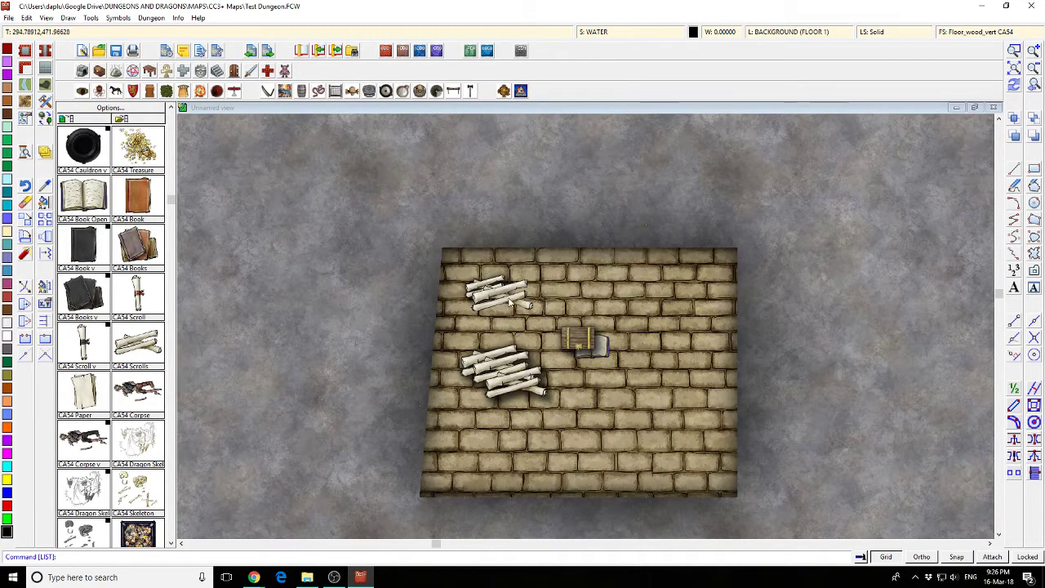
# Set SYMBOLS HIGHER as the current sheet and add one more scroll to the lower-left pile
pyautogui.click(621, 31)
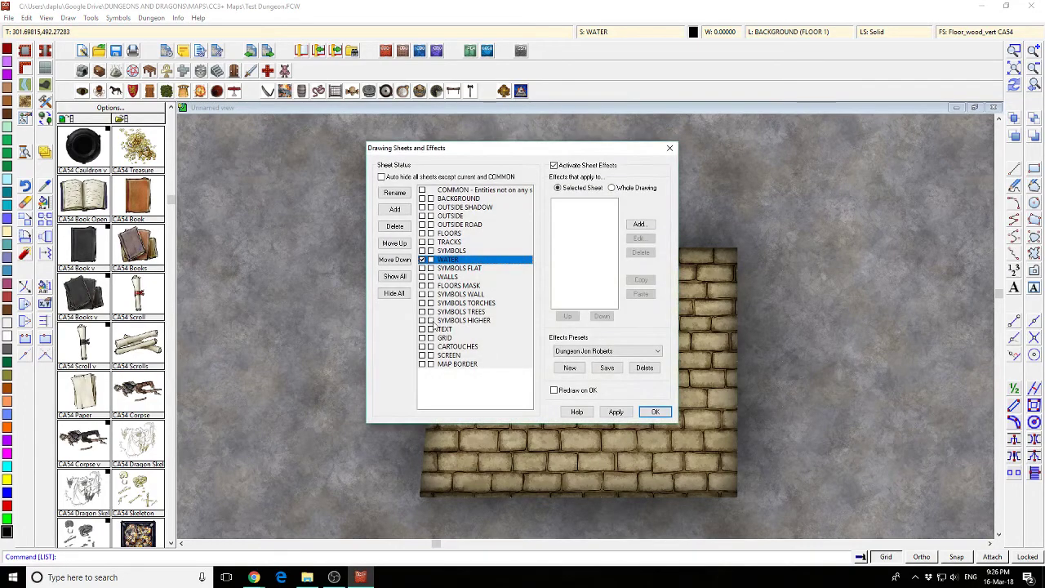
pyautogui.click(422, 295)
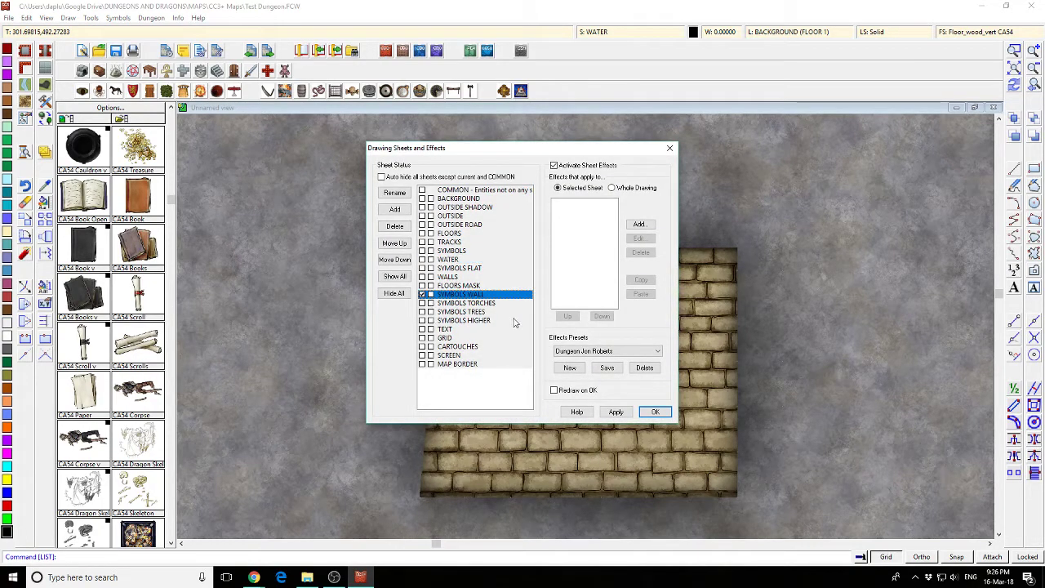
pyautogui.click(423, 321)
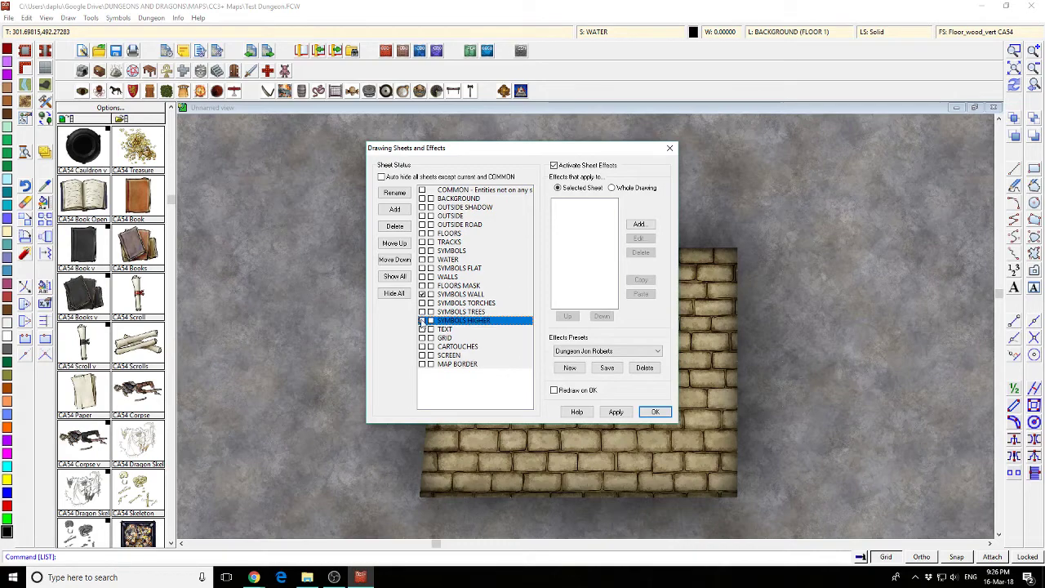
pyautogui.click(656, 412)
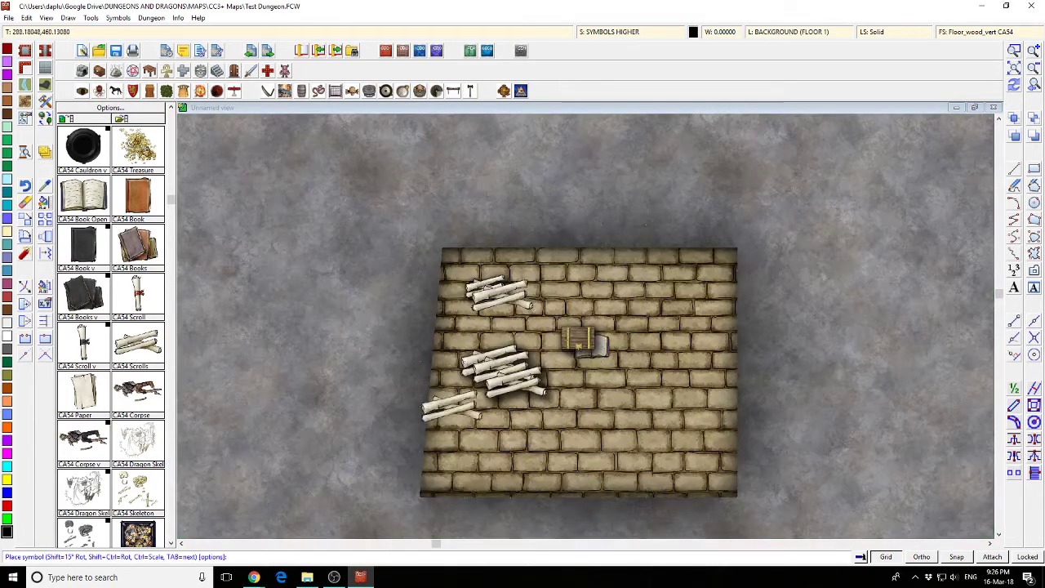
pyautogui.click(522, 395)
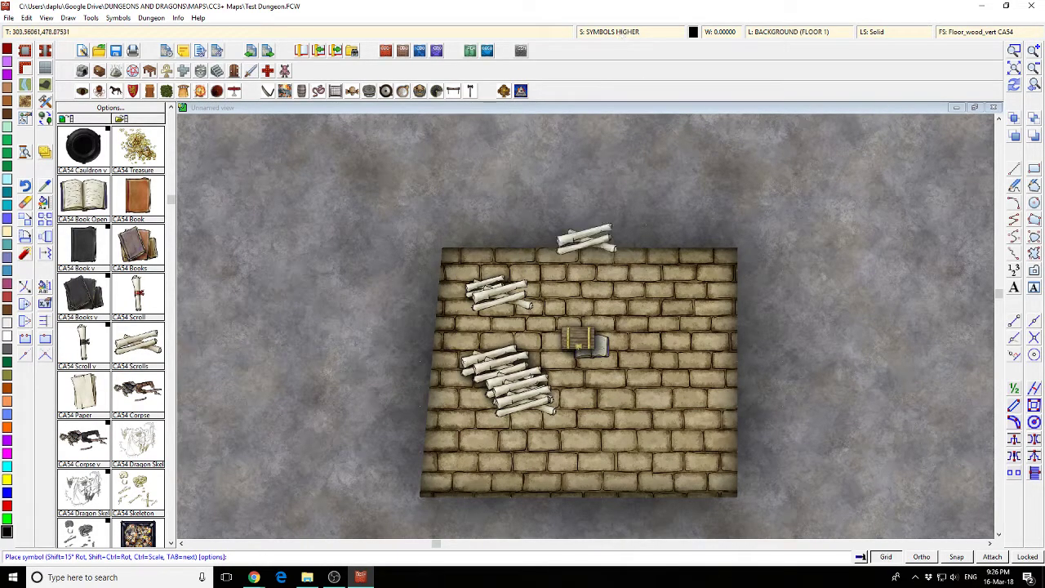
pyautogui.rightClick(516, 394)
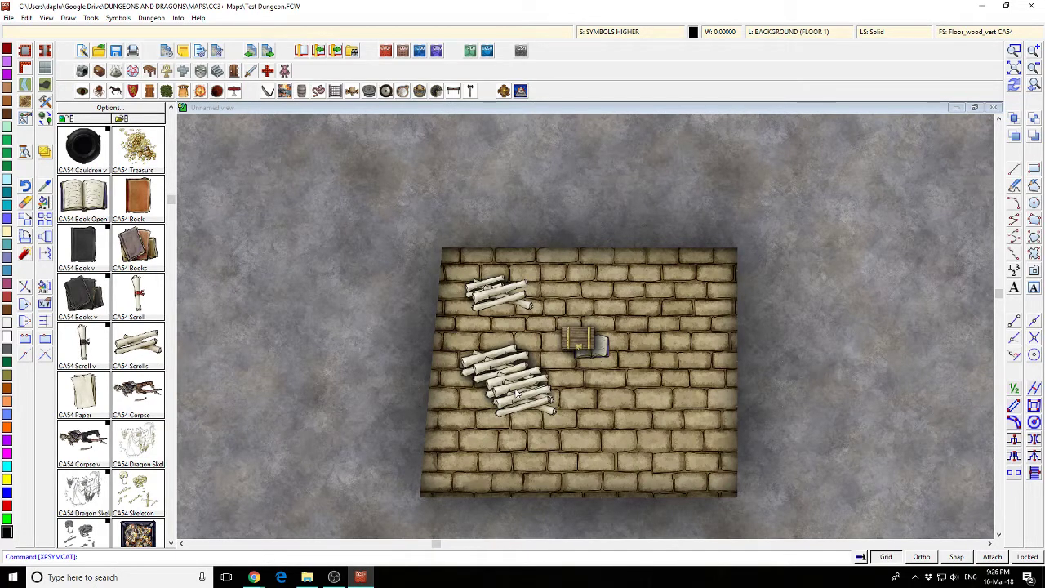
# Make SYMBOLS TORCHES current and place a scroll pile on the floor's right side
pyautogui.click(636, 35)
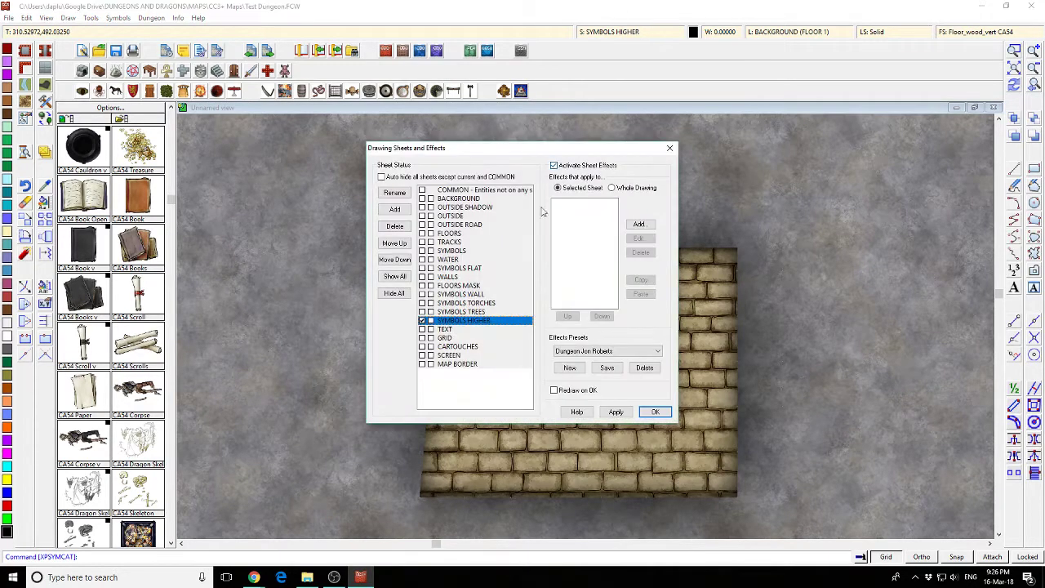
pyautogui.click(425, 303)
pyautogui.click(656, 412)
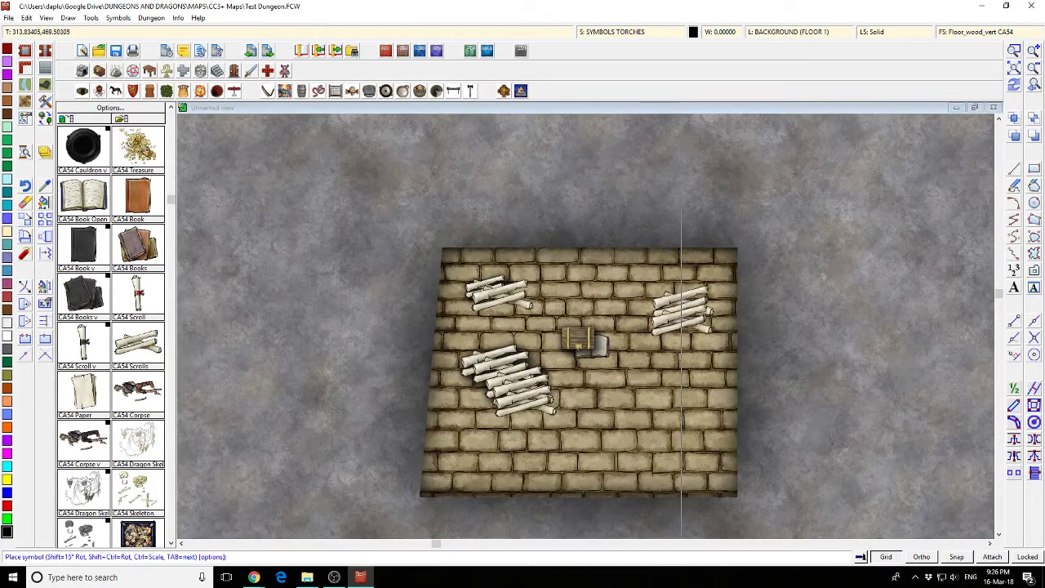
pyautogui.click(683, 314)
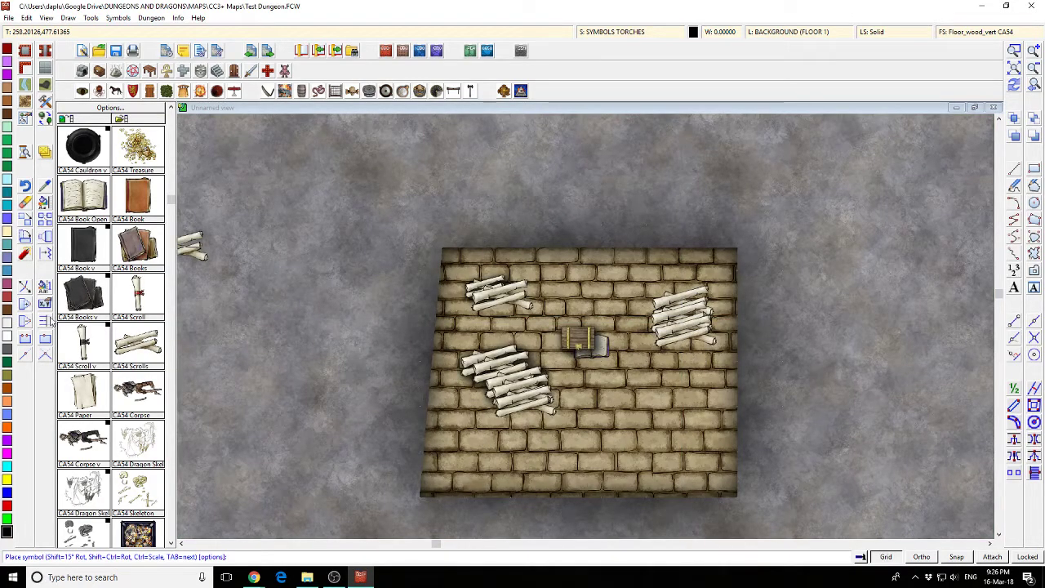
pyautogui.rightClick(320, 266)
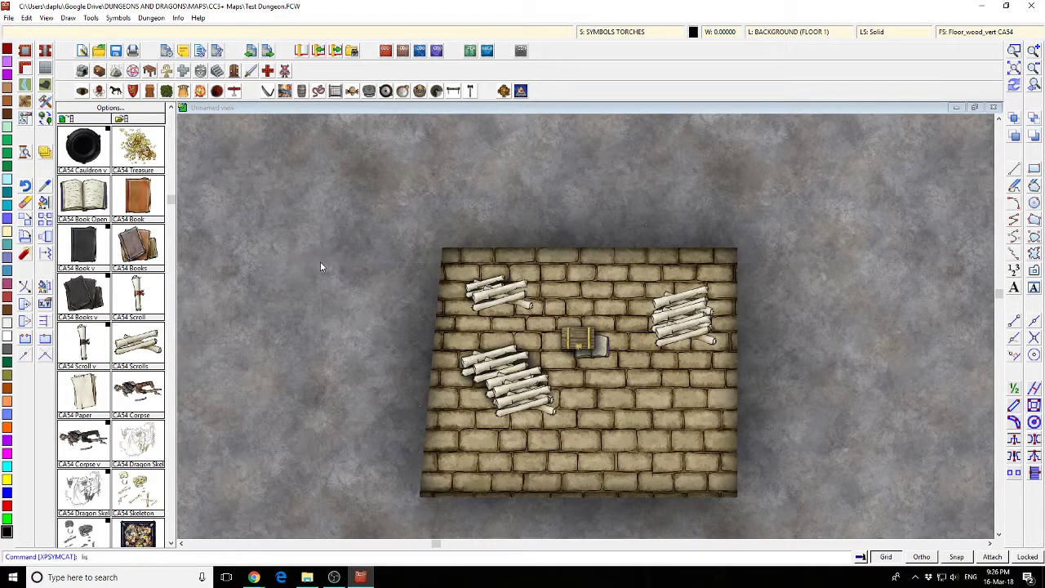
# Window-select the right scroll pile and LIST its properties
pyautogui.click(320, 261)
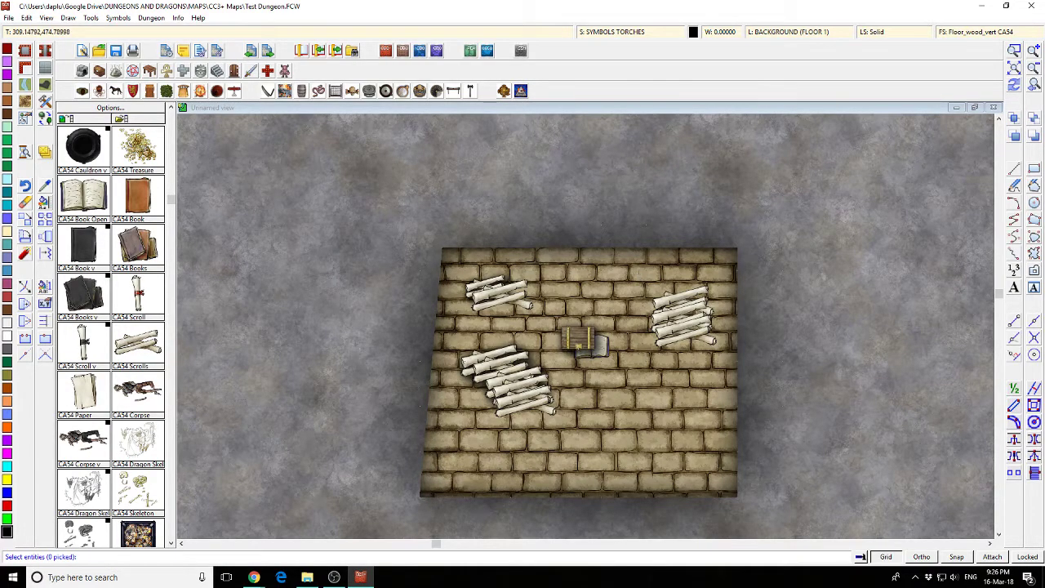
pyautogui.click(780, 457)
pyautogui.rightClick(646, 307)
pyautogui.click(674, 313)
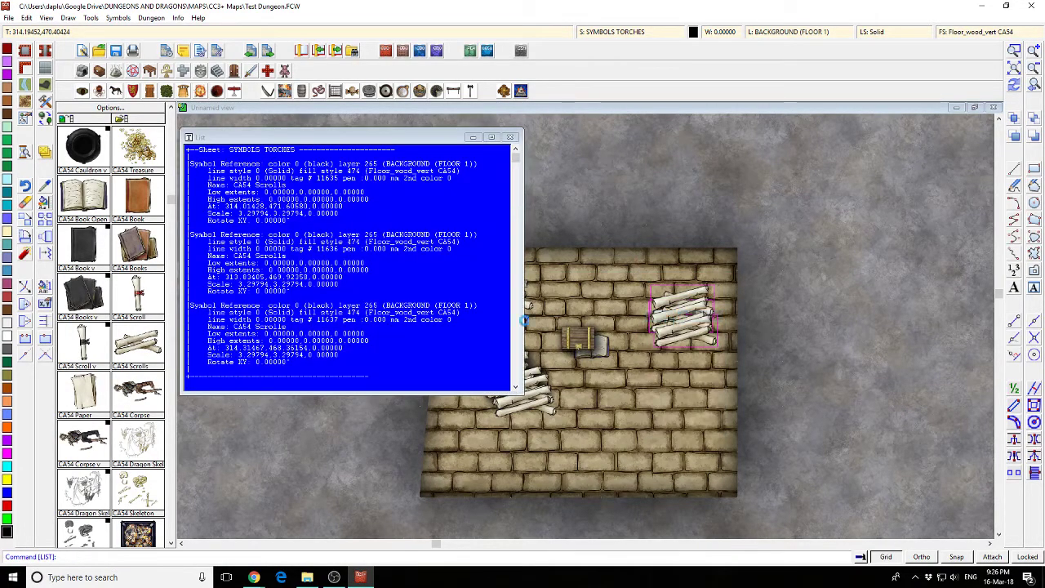
pyautogui.click(511, 137)
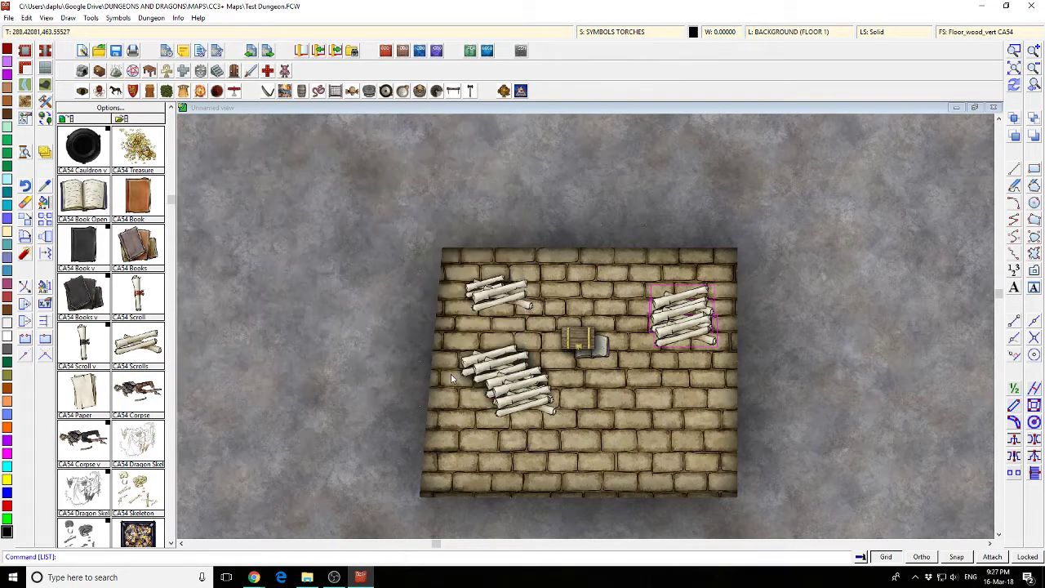
pyautogui.click(118, 18)
pyautogui.click(129, 30)
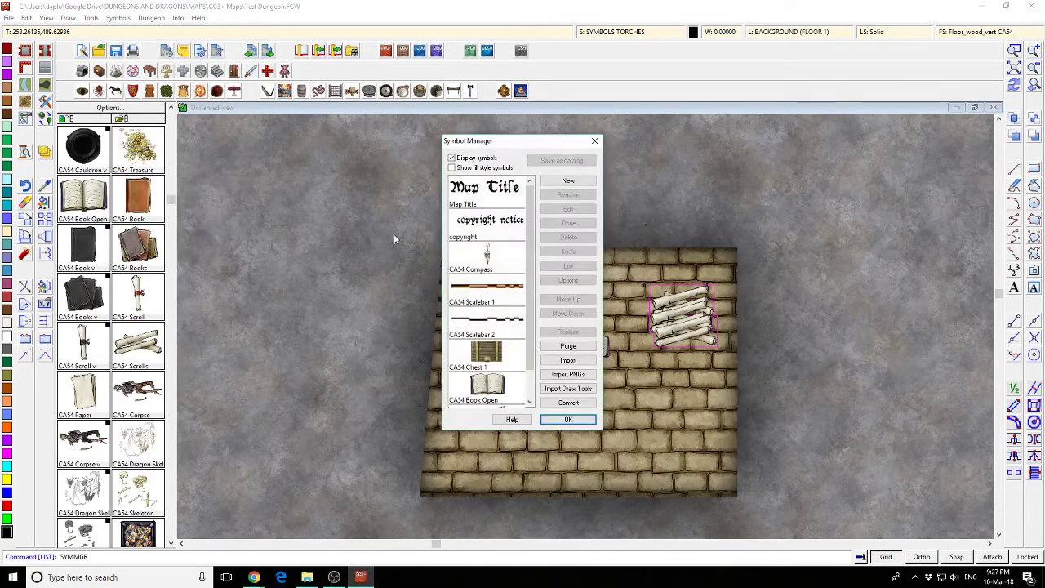
# Check CA54 Book Open's Force Sheet value SYMBOLS*, cancel, and close the Symbol Manager
pyautogui.click(487, 384)
pyautogui.click(569, 280)
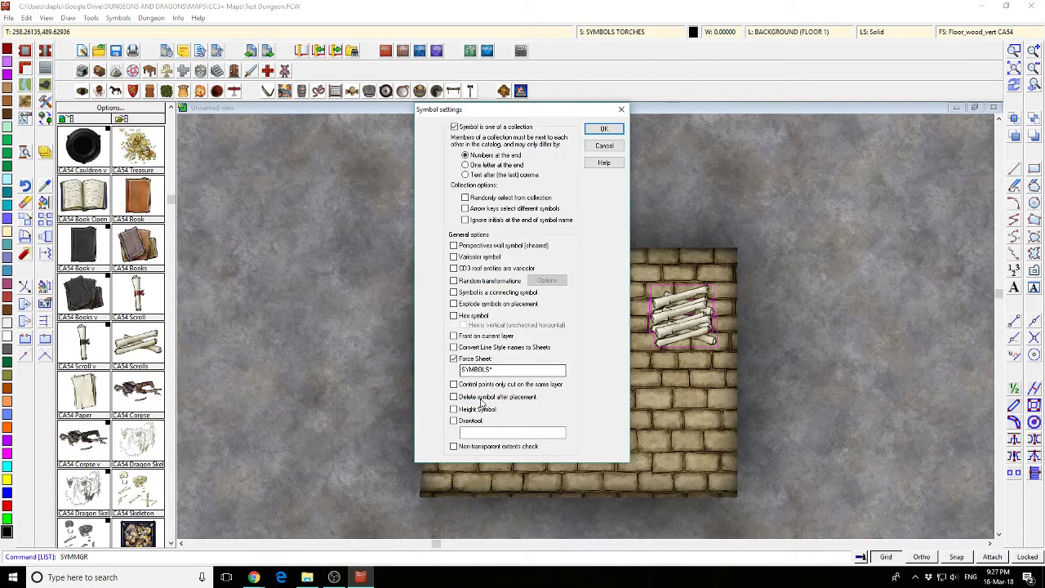
pyautogui.doubleClick(476, 370)
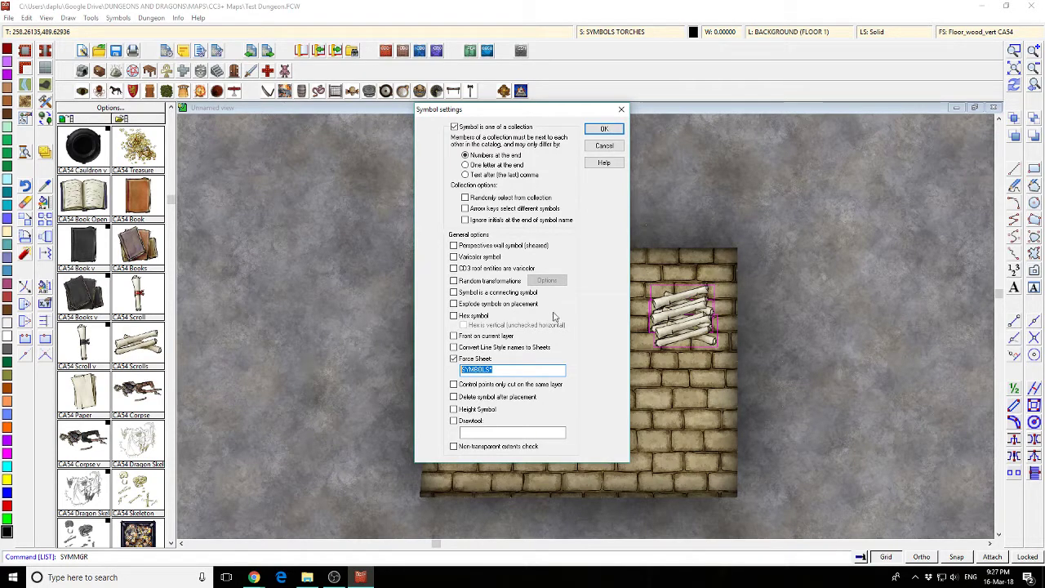
pyautogui.click(612, 143)
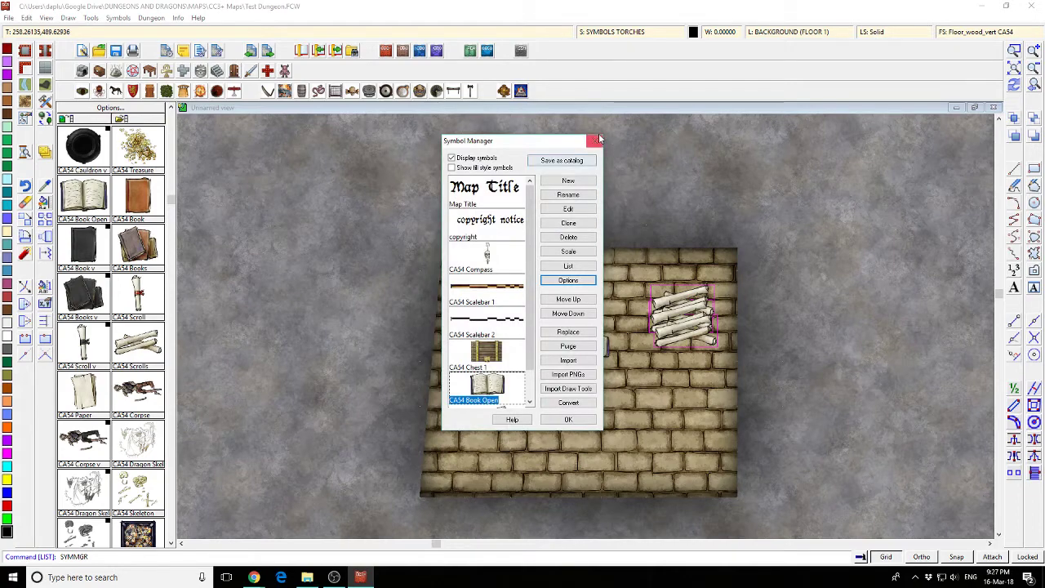
pyautogui.click(595, 140)
pyautogui.click(334, 577)
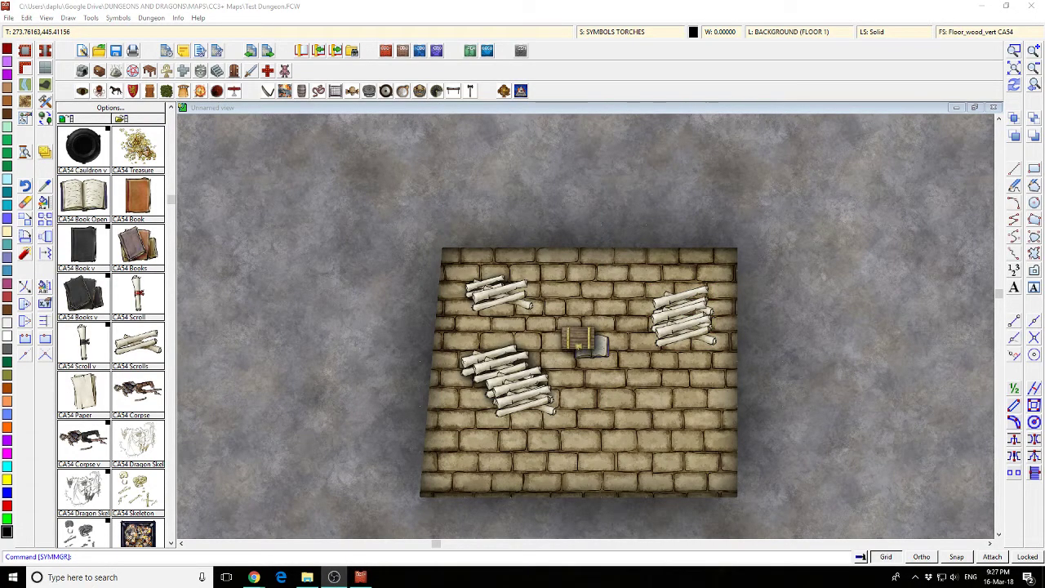